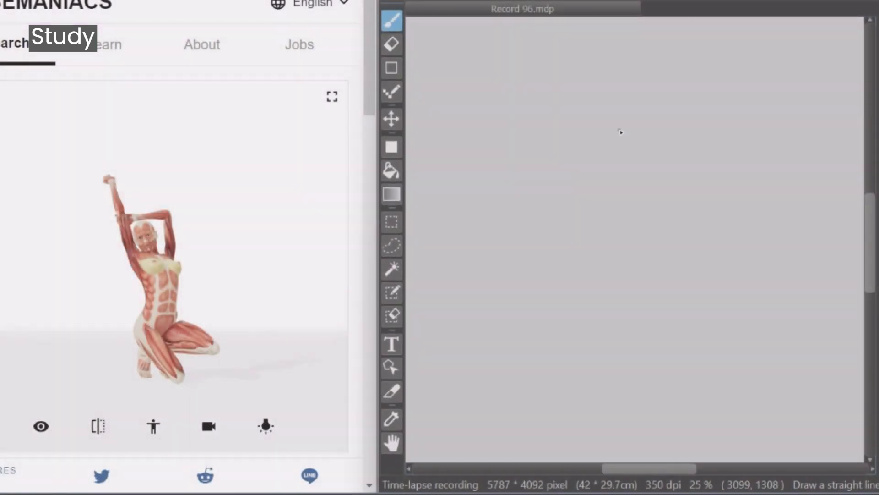
Draw two curved gesture arcs for the back and long strokes sweeping left, undoing misplaced ones
left_click_drag(654, 123, 721, 202)
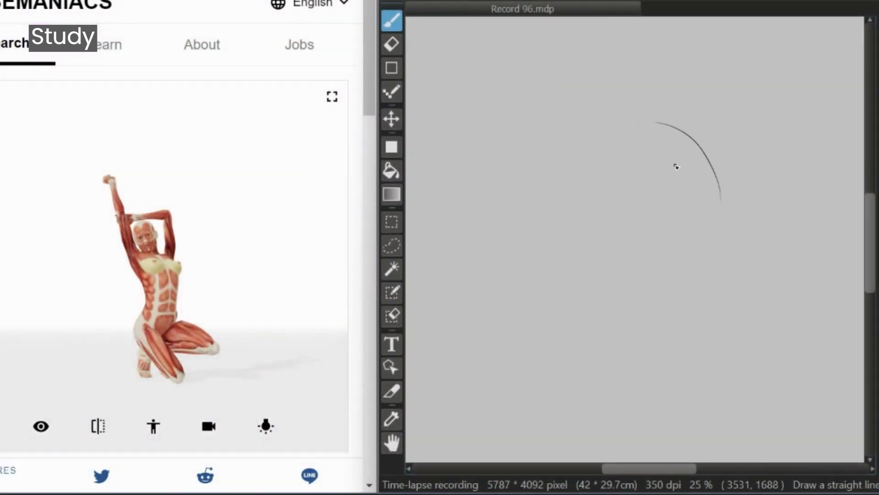
left_click_drag(645, 110, 670, 243)
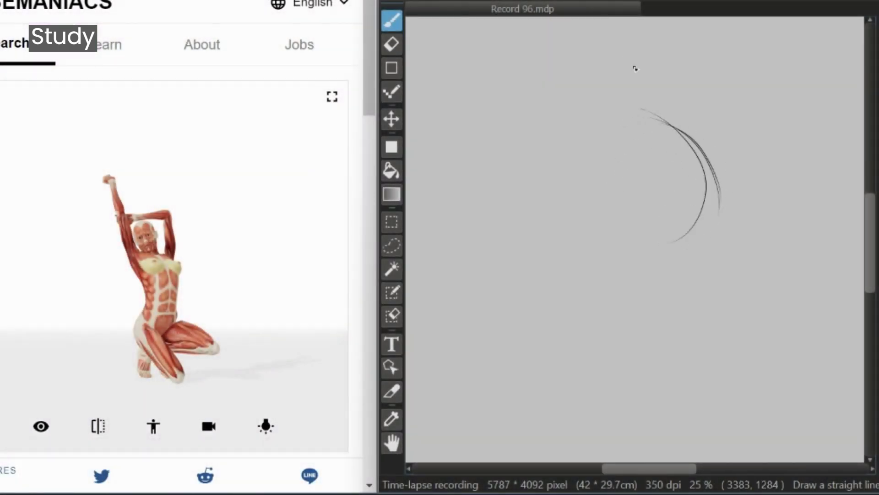
left_click_drag(571, 223, 655, 192)
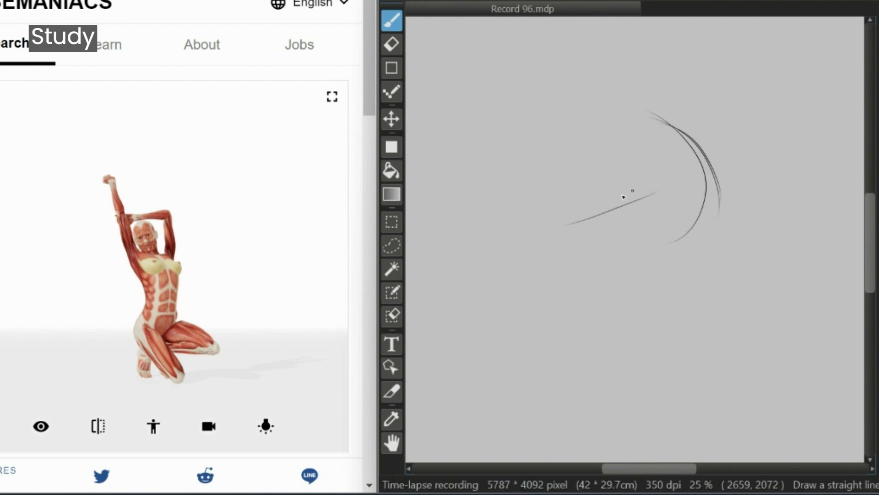
left_click_drag(545, 235, 603, 210)
mouse_move(671, 156)
left_mouse_down()
mouse_move(543, 238)
mouse_move(666, 138)
mouse_move(659, 134)
left_mouse_up()
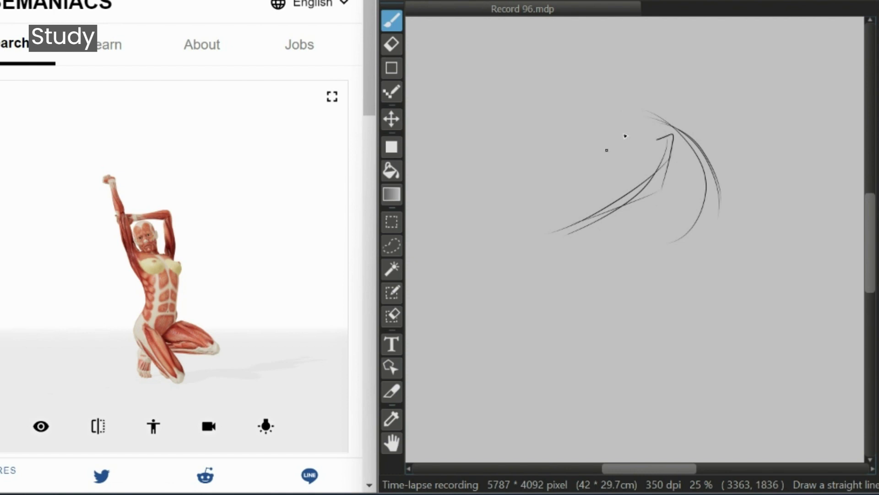
key("ctrl+z")
key("ctrl+z")
key("ctrl+z")
key("ctrl+z")
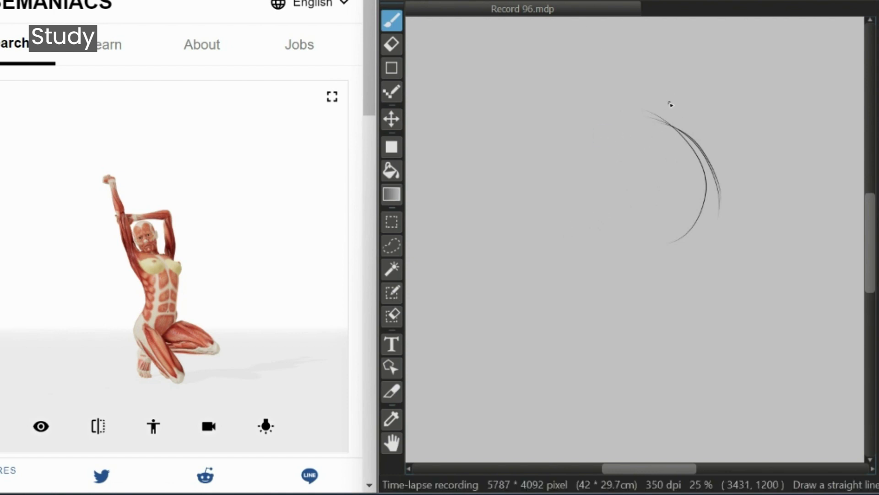
Redraw the down-left curve and layer sweeping curves across and left of the arc junction
left_click_drag(681, 156, 559, 236)
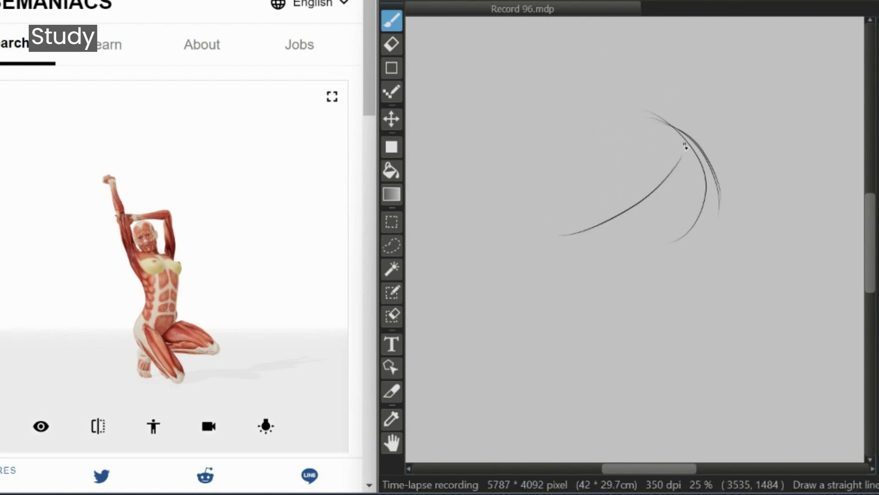
mouse_move(689, 156)
left_mouse_down()
mouse_move(682, 190)
mouse_move(638, 164)
left_mouse_up()
left_click_drag(705, 163, 614, 128)
left_click_drag(716, 164, 608, 137)
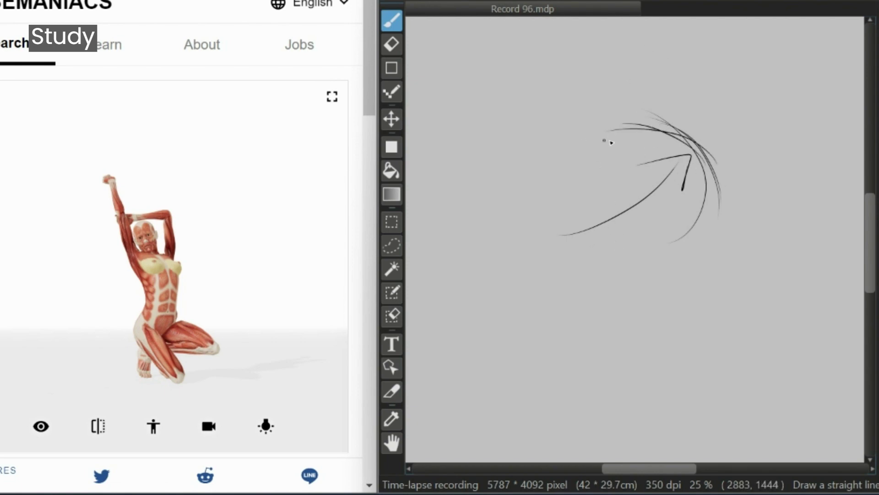
left_click_drag(699, 150, 554, 129)
left_click_drag(618, 127, 576, 131)
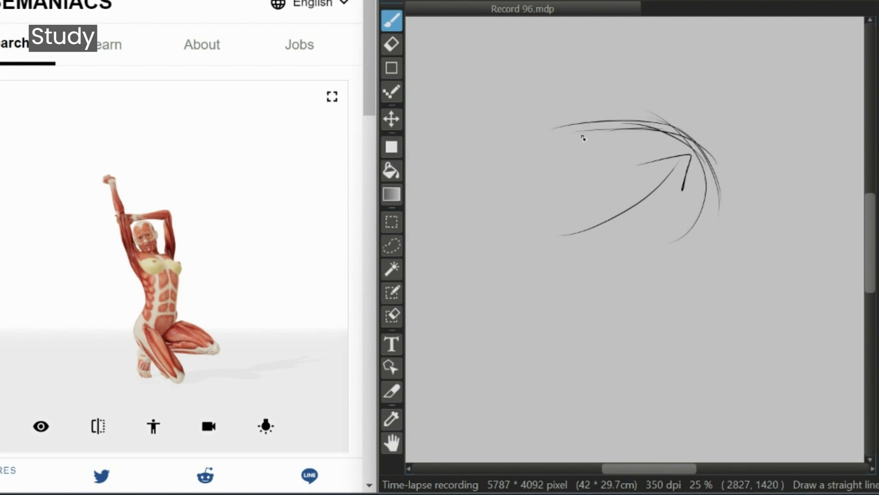
Scale the opening gesture strokes down and reposition them up and to the right
key("ctrl+t")
left_click_drag(636, 184, 660, 245)
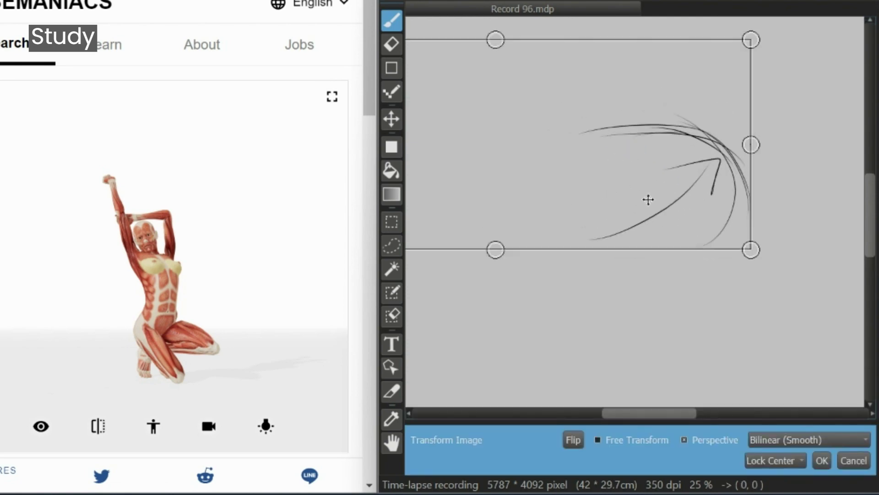
left_click_drag(768, 312, 631, 253)
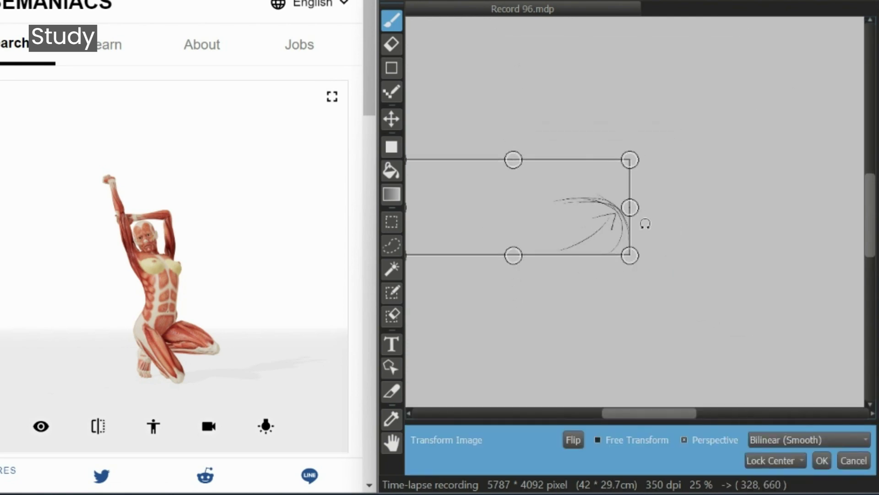
mouse_move(563, 205)
left_mouse_down()
mouse_move(653, 169)
mouse_move(708, 218)
left_mouse_up()
key("Return")
Extend the torso downward with long down-left strokes and a short base stroke
left_click_drag(693, 181, 670, 271)
left_click_drag(695, 216, 655, 306)
mouse_move(634, 267)
left_mouse_down()
mouse_move(599, 313)
mouse_move(618, 290)
mouse_move(612, 327)
mouse_move(601, 328)
mouse_move(632, 328)
left_mouse_up()
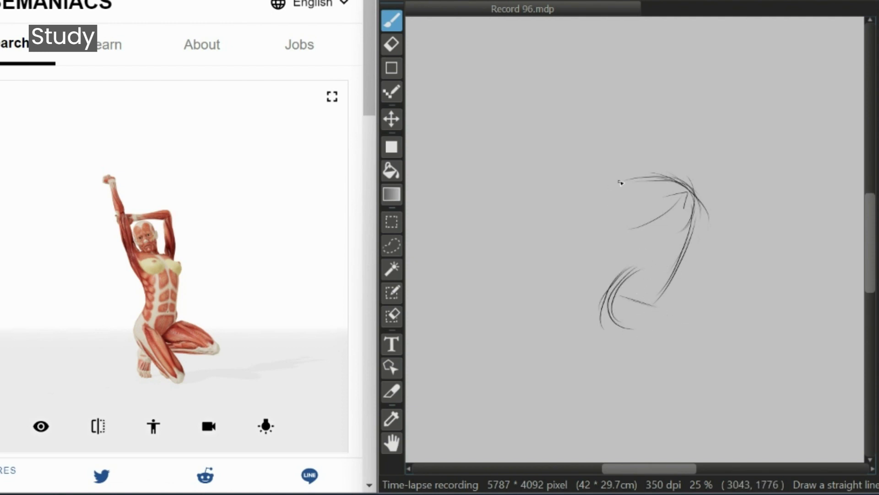
Sketch the torso's right-side line and a short lower-torso stroke, undoing stray strokes
mouse_move(636, 250)
left_mouse_down()
mouse_move(596, 207)
mouse_move(655, 255)
mouse_move(623, 197)
left_mouse_up()
key("ctrl+z")
key("ctrl+z")
key("ctrl+z")
left_click_drag(698, 208, 656, 301)
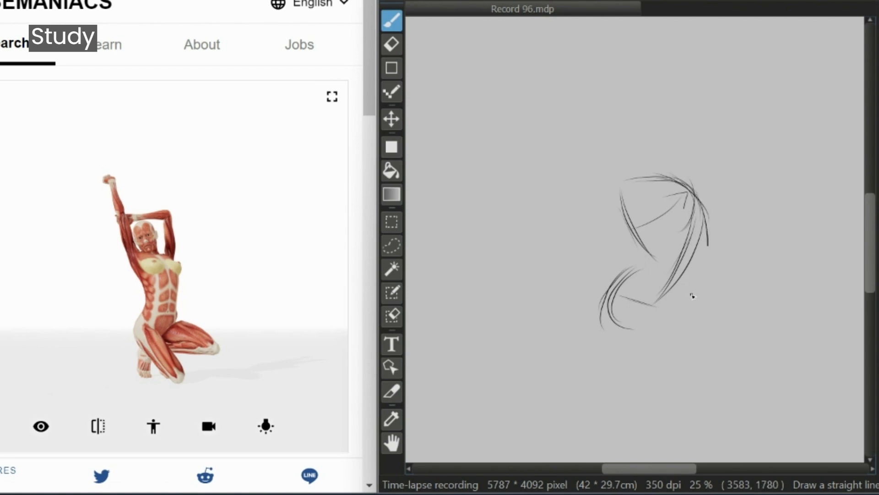
left_click_drag(694, 194, 661, 300)
key("ctrl+z")
left_click_drag(663, 281, 623, 291)
Draw the long thigh curve sweeping down-right, the front leg line and thigh hatching
mouse_move(683, 291)
left_mouse_down()
mouse_move(661, 313)
mouse_move(775, 339)
left_mouse_up()
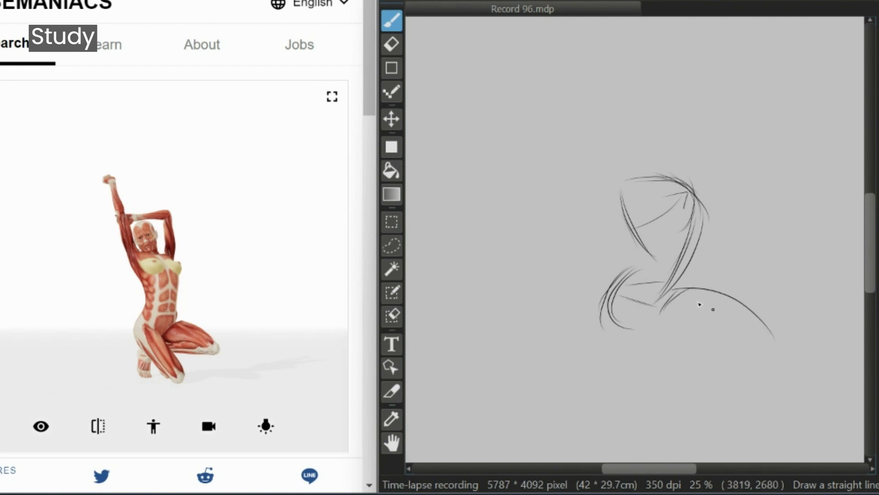
left_click_drag(690, 287, 748, 317)
left_click_drag(664, 305, 697, 356)
left_click_drag(660, 297, 696, 385)
left_click_drag(687, 371, 689, 382)
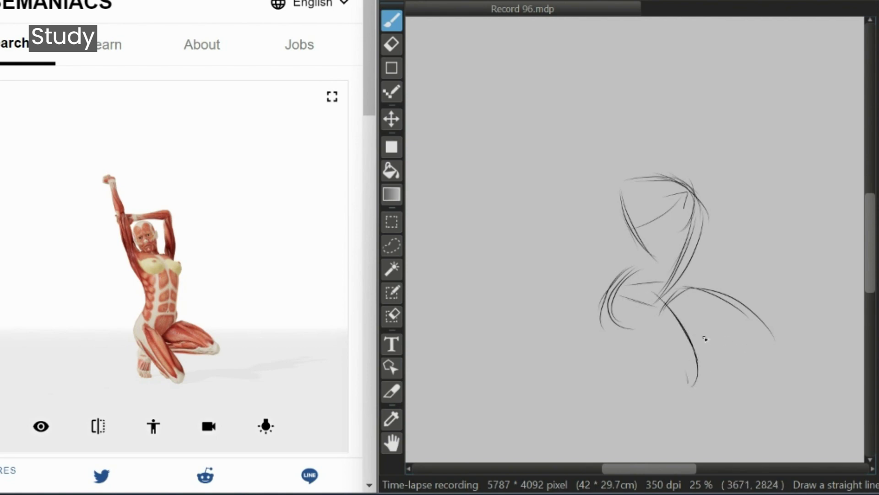
mouse_move(702, 326)
left_mouse_down()
mouse_move(751, 342)
mouse_move(734, 352)
mouse_move(777, 346)
mouse_move(694, 343)
mouse_move(768, 338)
left_mouse_up()
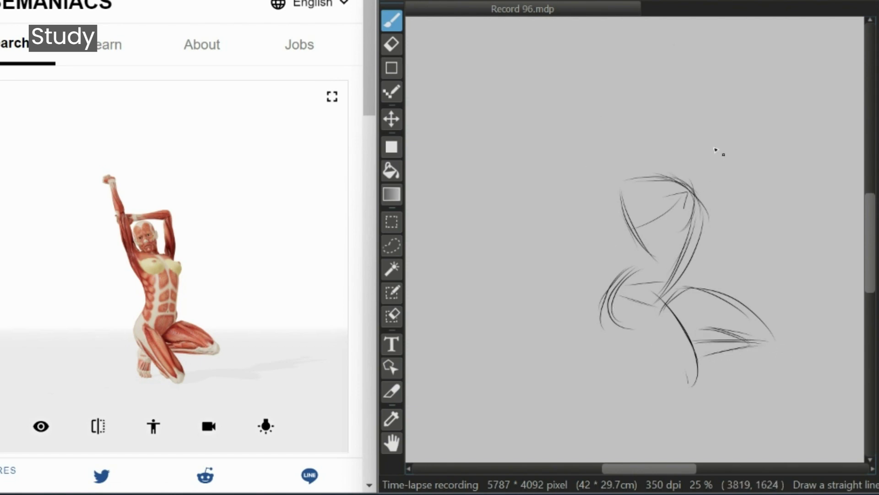
Add hair curves around the head, then a lower-leg and foot curve below the hip
mouse_move(672, 170)
left_mouse_down()
mouse_move(702, 195)
mouse_move(702, 224)
mouse_move(677, 193)
left_mouse_up()
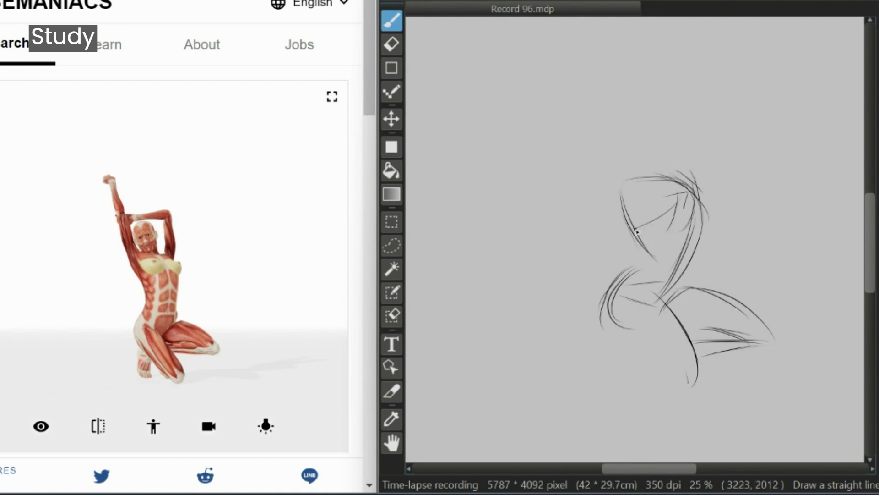
mouse_move(662, 233)
left_mouse_down()
mouse_move(680, 213)
mouse_move(686, 183)
mouse_move(696, 183)
left_mouse_up()
left_click_drag(621, 194, 663, 173)
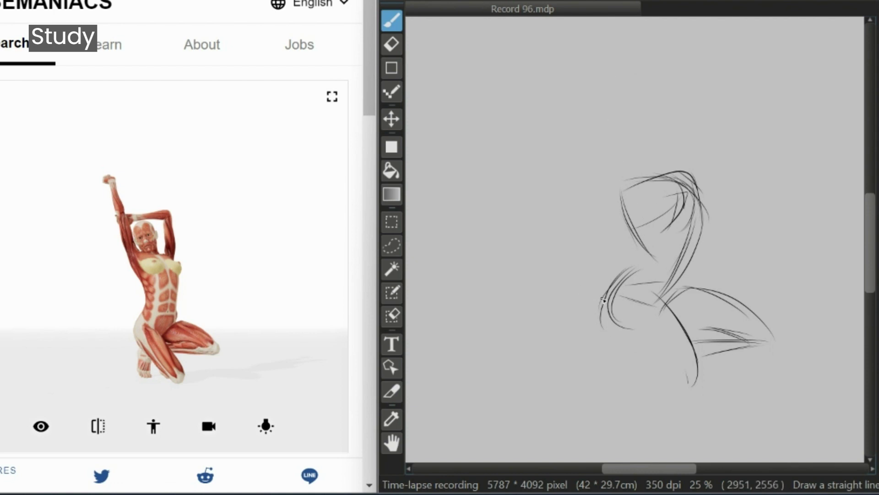
left_click_drag(603, 300, 670, 358)
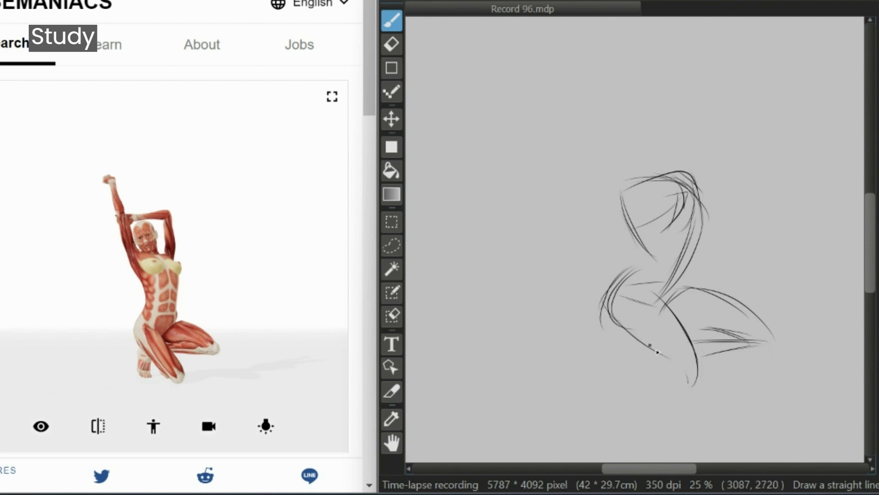
left_click_drag(628, 333, 672, 376)
mouse_move(616, 323)
left_mouse_down()
mouse_move(625, 367)
mouse_move(637, 366)
left_mouse_up()
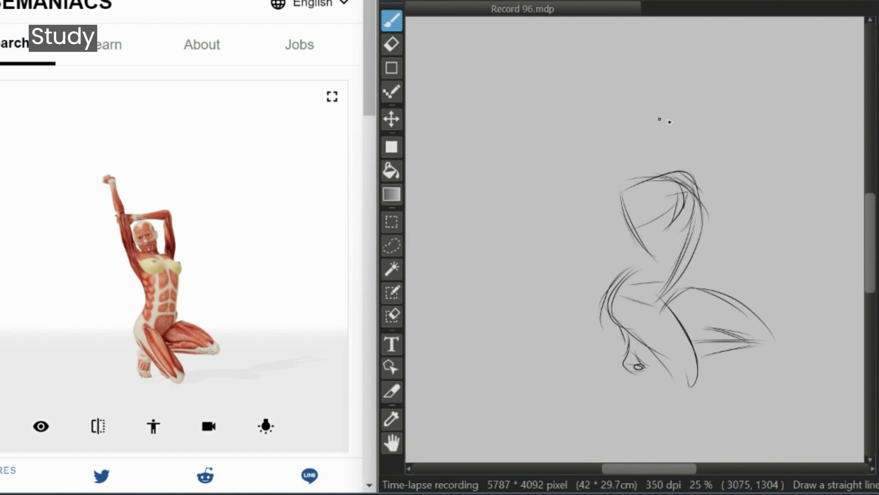
Sketch the raised arm's diagonal line down into the torso and an upper-right elbow curve
left_click_drag(666, 118, 615, 115)
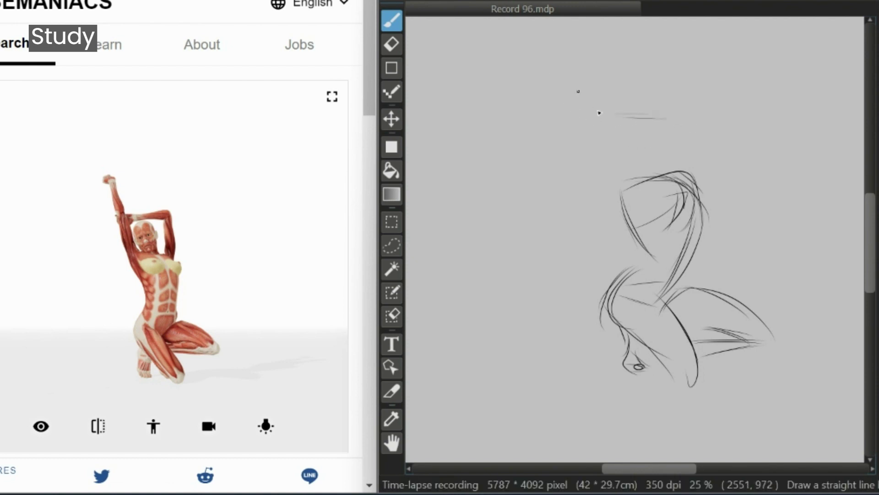
left_click_drag(562, 73, 594, 105)
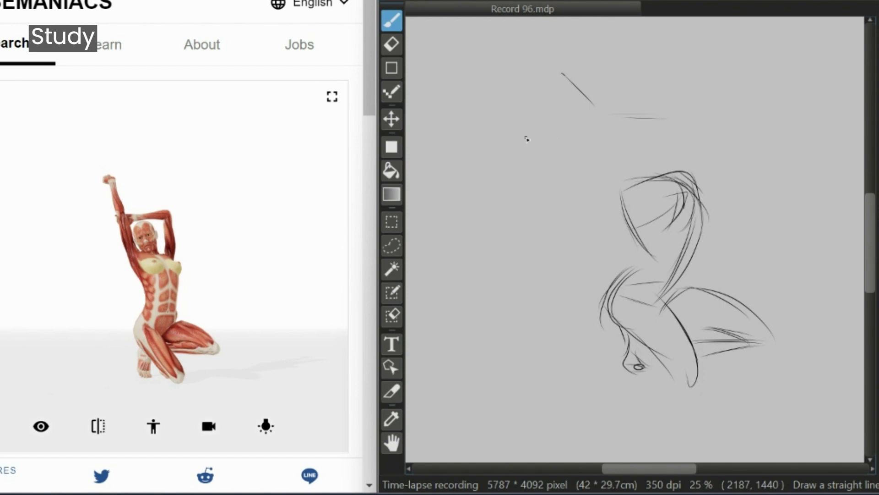
mouse_move(514, 138)
left_mouse_down()
mouse_move(548, 131)
mouse_move(526, 146)
left_mouse_up()
mouse_move(564, 64)
left_mouse_down()
mouse_move(616, 153)
mouse_move(628, 213)
mouse_move(588, 92)
mouse_move(628, 188)
left_mouse_up()
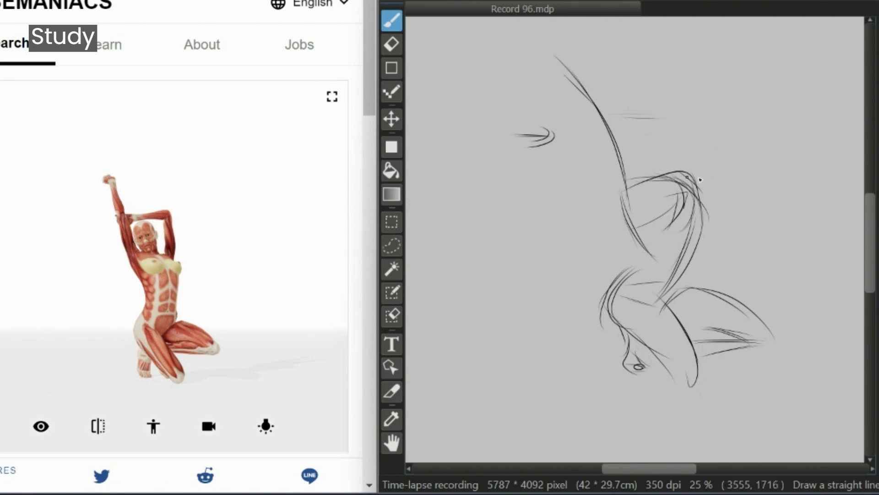
left_click_drag(721, 118, 705, 178)
mouse_move(713, 126)
left_mouse_down()
mouse_move(696, 180)
mouse_move(718, 153)
left_mouse_up()
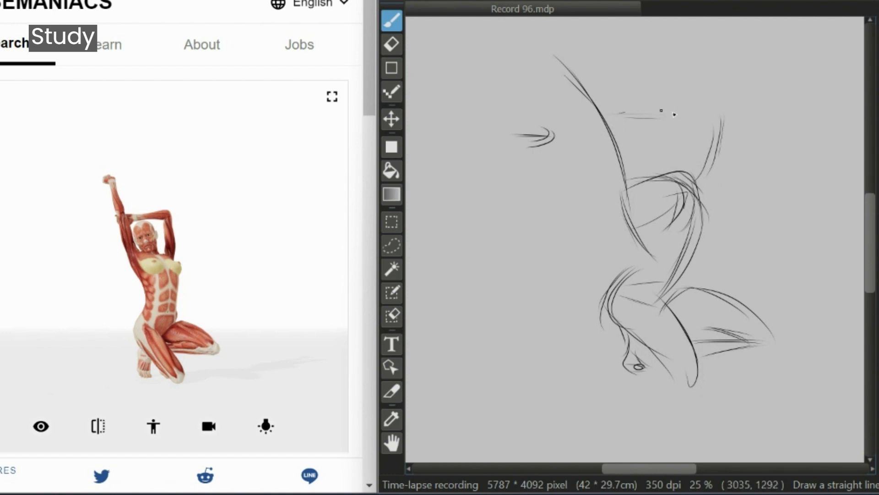
Draw the arms crossing over the head and an oval for the head
left_click_drag(661, 111, 715, 122)
mouse_move(611, 122)
left_mouse_down()
mouse_move(715, 125)
mouse_move(705, 121)
left_mouse_up()
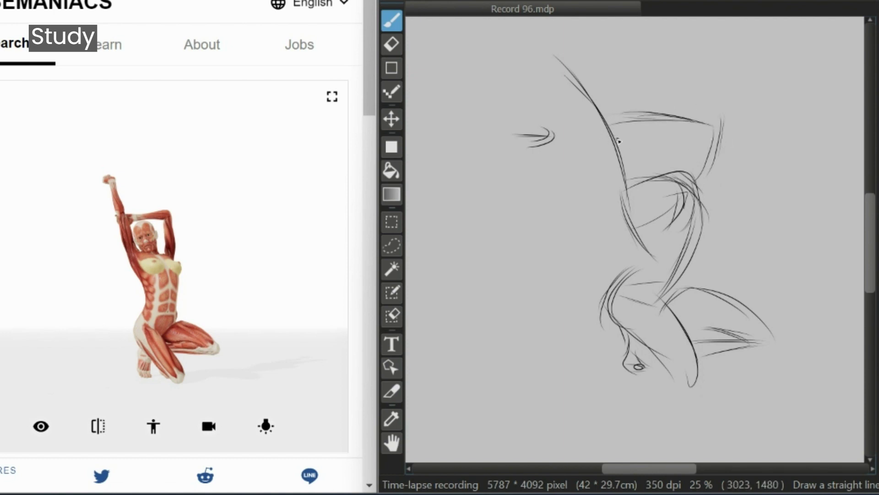
left_click_drag(614, 148, 631, 126)
mouse_move(622, 159)
left_mouse_down()
mouse_move(644, 127)
mouse_move(645, 155)
left_mouse_up()
mouse_move(632, 123)
left_mouse_down()
mouse_move(655, 135)
mouse_move(662, 155)
mouse_move(633, 149)
mouse_move(660, 175)
left_mouse_up()
key("ctrl+z")
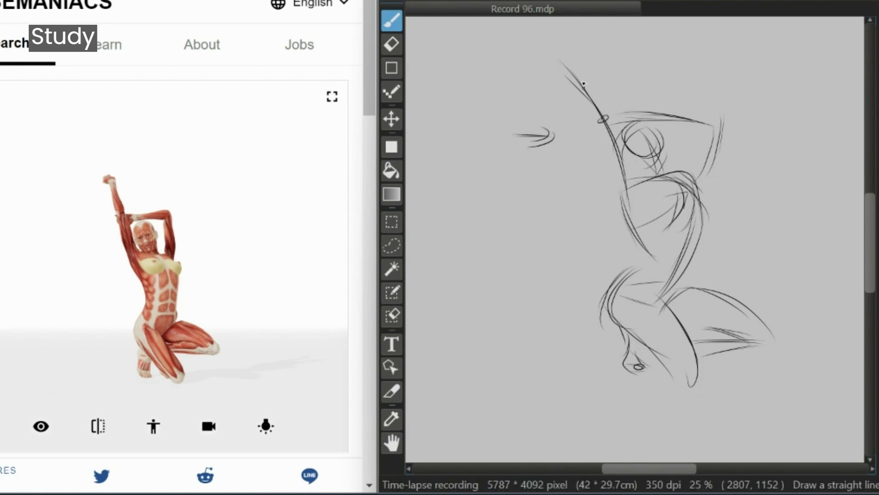
Reinforce the upper arm and add torso strokes with an arc across the waist
left_click_drag(560, 54, 595, 112)
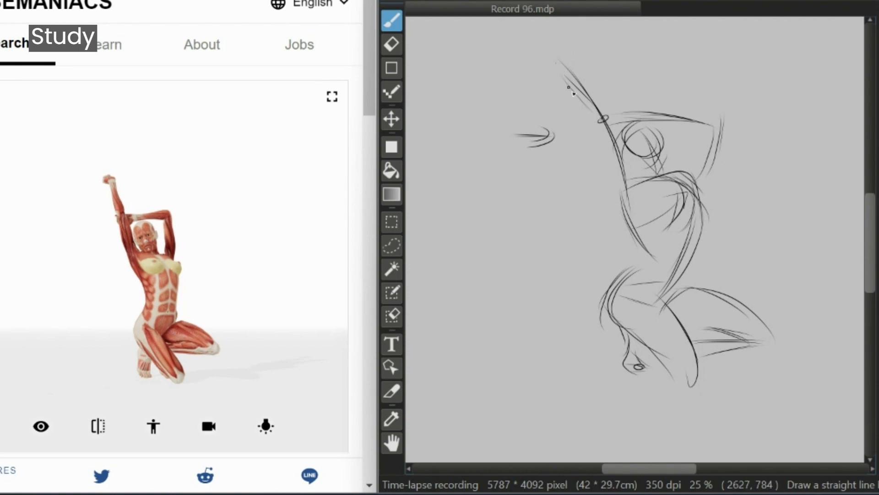
mouse_move(555, 62)
left_mouse_down()
mouse_move(601, 118)
mouse_move(578, 99)
mouse_move(636, 204)
left_mouse_up()
left_click_drag(616, 138, 629, 210)
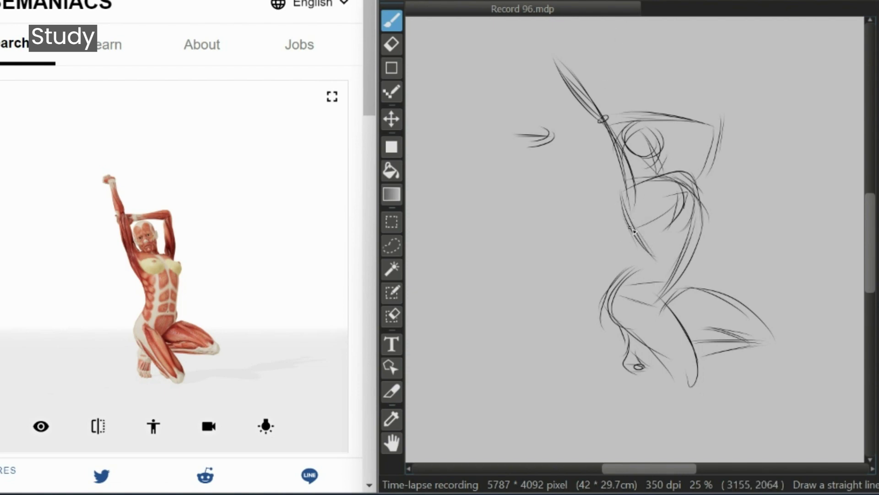
mouse_move(634, 231)
left_mouse_down()
mouse_move(654, 259)
mouse_move(614, 282)
left_mouse_up()
left_click_drag(692, 259, 609, 280)
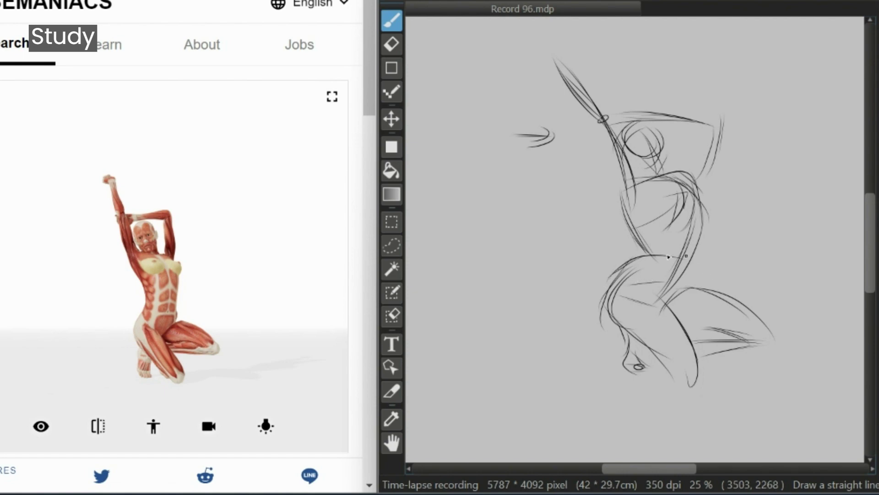
Sketch the left thigh, lower-leg diagonal and knee lines, undoing a dark torso stroke
left_click_drag(650, 255, 603, 310)
left_click_drag(653, 277, 676, 330)
left_click_drag(629, 298, 703, 380)
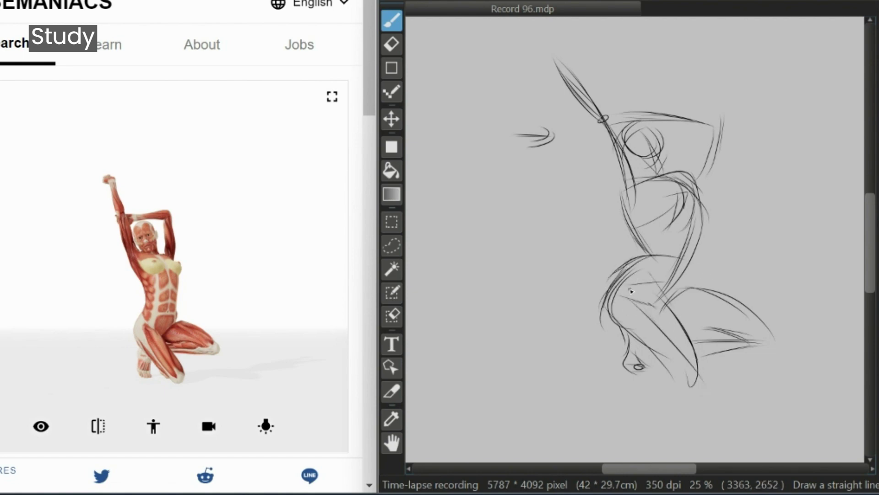
left_click_drag(631, 291, 629, 320)
left_click_drag(695, 197, 689, 230)
key("ctrl+z")
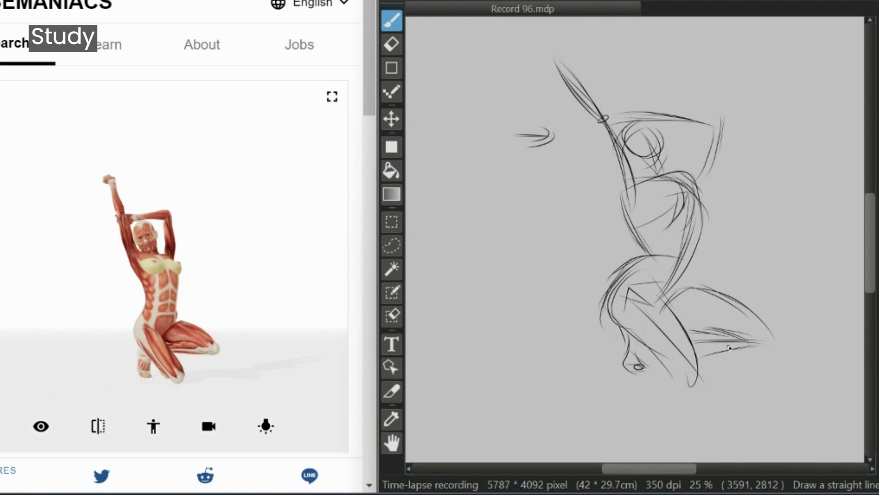
Darken and hatch the upper thigh curve right of the hip
left_click_drag(711, 319, 737, 329)
mouse_move(683, 318)
left_mouse_down()
mouse_move(751, 345)
mouse_move(733, 326)
left_mouse_up()
left_click_drag(693, 287, 739, 307)
mouse_move(657, 281)
left_mouse_down()
mouse_move(727, 303)
mouse_move(714, 301)
mouse_move(760, 342)
left_mouse_up()
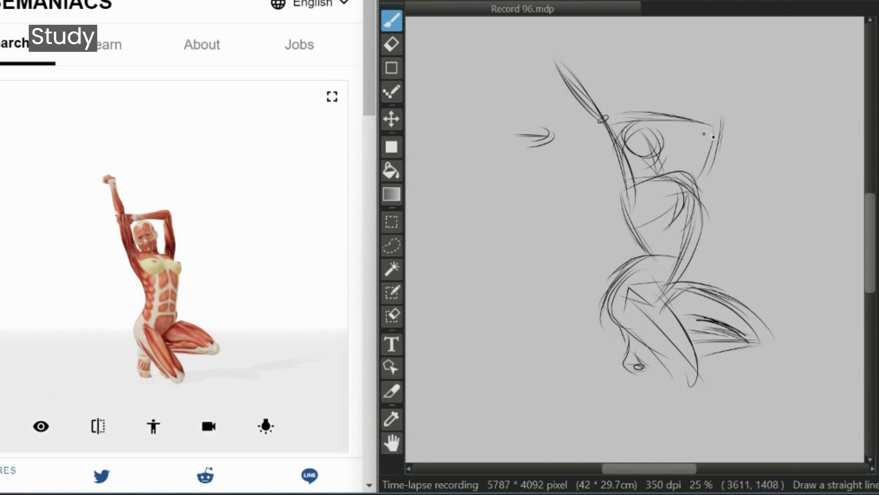
Sketch the top edge and right side of the bent overhead arm
left_click_drag(709, 115, 722, 130)
left_click_drag(636, 108, 715, 119)
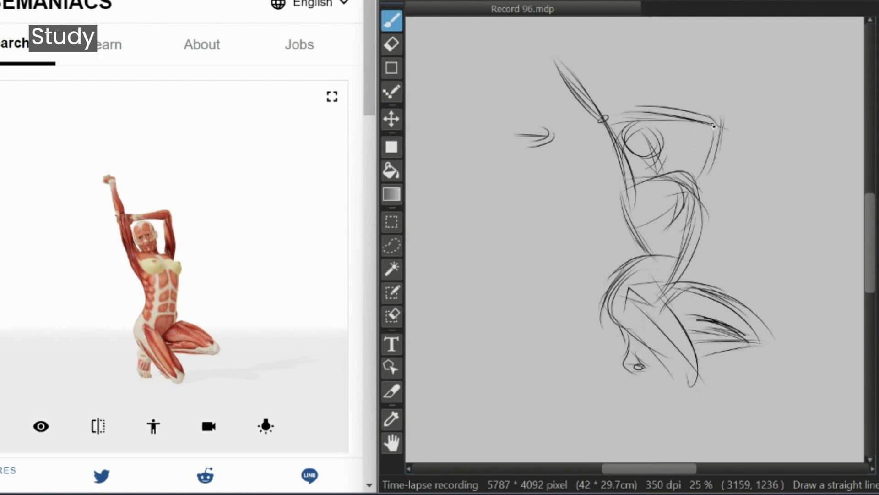
mouse_move(639, 108)
left_mouse_down()
mouse_move(715, 121)
mouse_move(693, 171)
left_mouse_up()
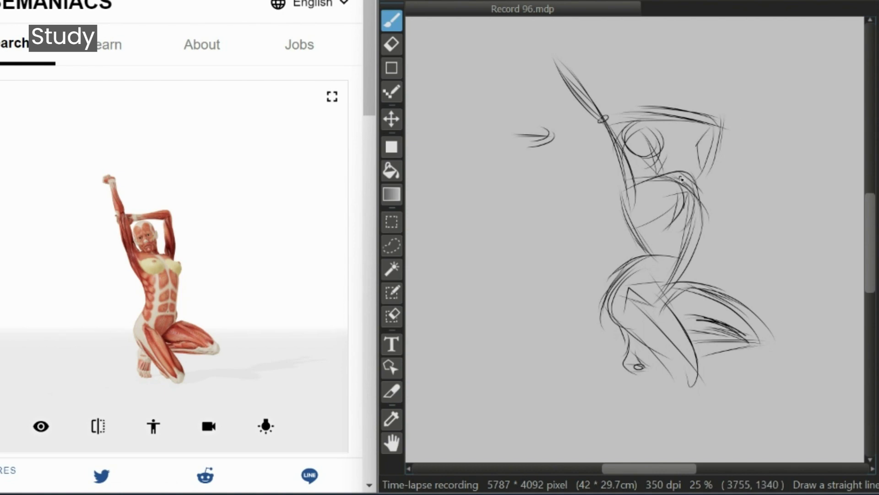
mouse_move(710, 127)
left_mouse_down()
mouse_move(680, 183)
mouse_move(690, 150)
mouse_move(682, 181)
left_mouse_up()
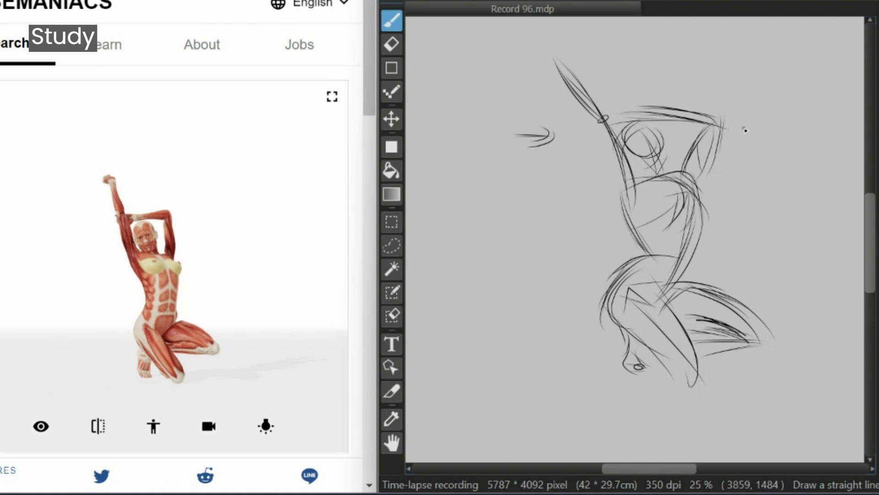
left_click_drag(721, 127, 684, 179)
left_click_drag(726, 121, 694, 186)
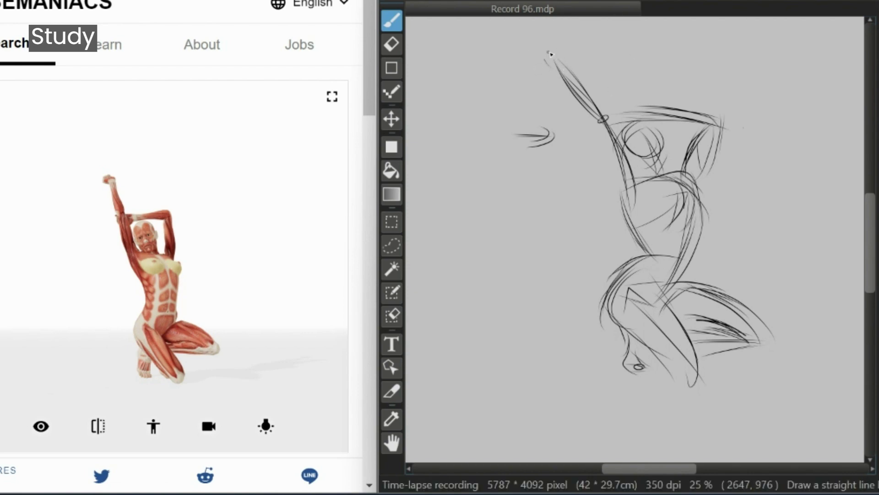
Draw the raised hand, forearm strokes around the elbow, and the chest-ribcage line
mouse_move(551, 54)
left_mouse_down()
mouse_move(567, 53)
mouse_move(552, 46)
left_mouse_up()
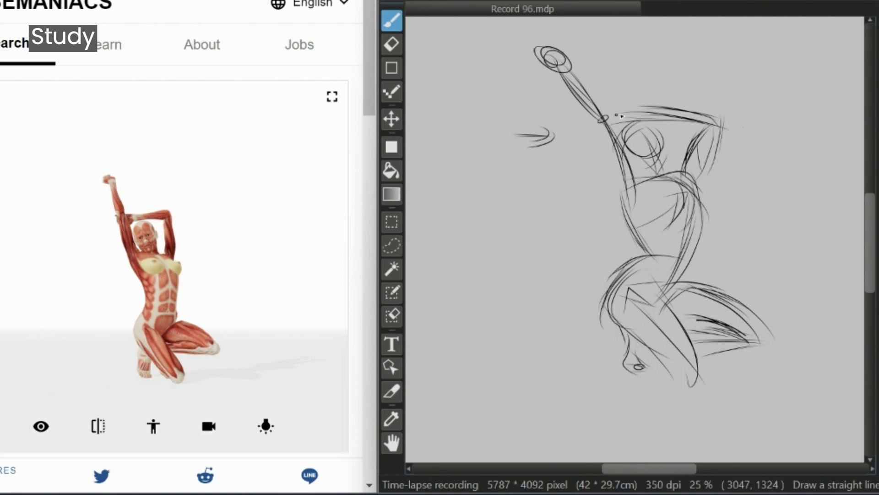
mouse_move(604, 120)
left_mouse_down()
mouse_move(591, 110)
mouse_move(703, 118)
left_mouse_up()
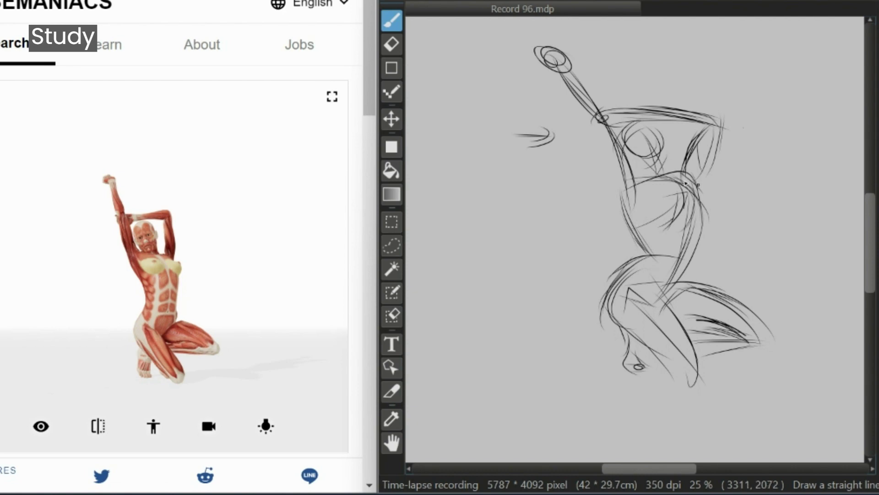
left_click_drag(625, 197, 677, 177)
left_click_drag(622, 193, 703, 174)
Curve the right torso line from the chest down toward the hips
left_click_drag(647, 175, 684, 255)
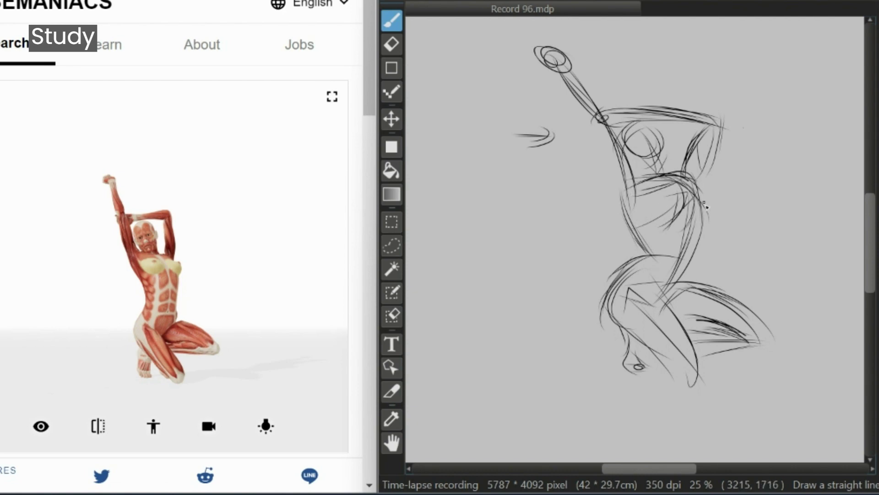
left_click_drag(651, 166, 692, 255)
mouse_move(671, 176)
left_mouse_down()
mouse_move(687, 259)
mouse_move(639, 268)
left_mouse_up()
left_click_drag(687, 192, 618, 261)
mouse_move(669, 184)
left_mouse_down()
mouse_move(622, 269)
mouse_move(618, 323)
left_mouse_up()
Refine the hip and thigh curves and darken the leg contour down to the ground
left_click_drag(634, 265, 664, 351)
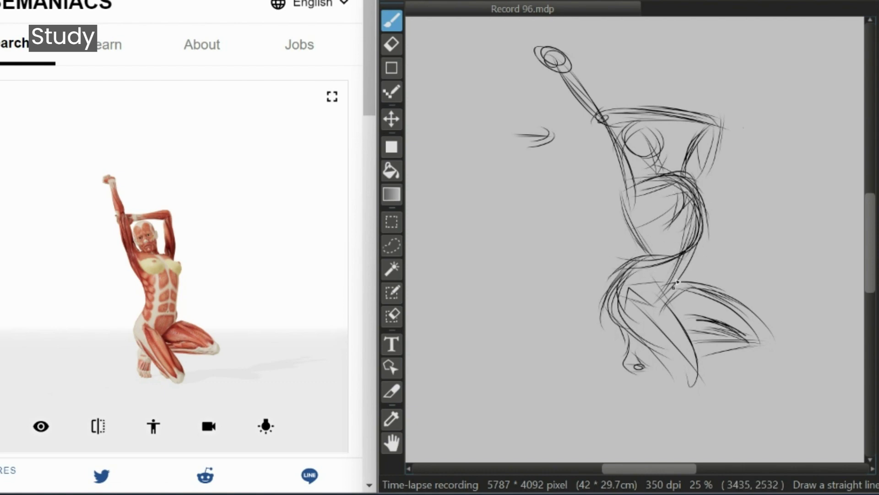
left_click_drag(660, 261, 575, 289)
mouse_move(629, 268)
left_mouse_down()
mouse_move(606, 288)
mouse_move(604, 329)
left_mouse_up()
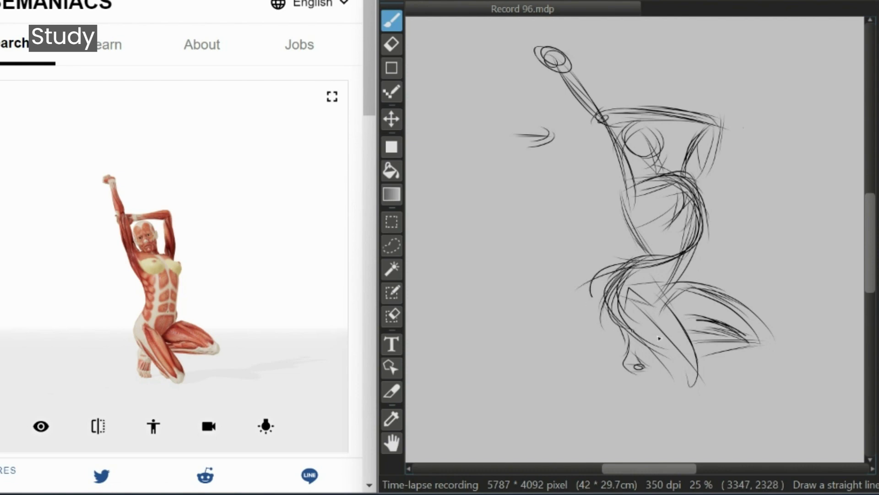
left_click_drag(647, 262, 593, 319)
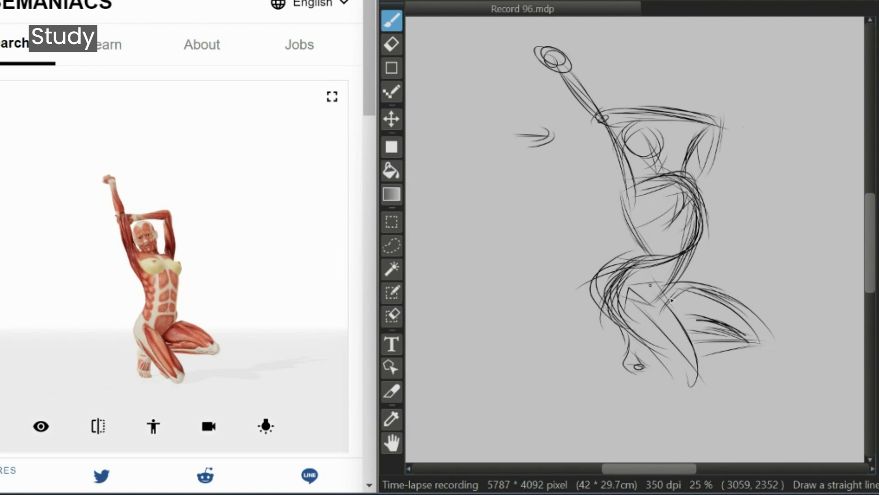
left_click_drag(612, 267, 681, 342)
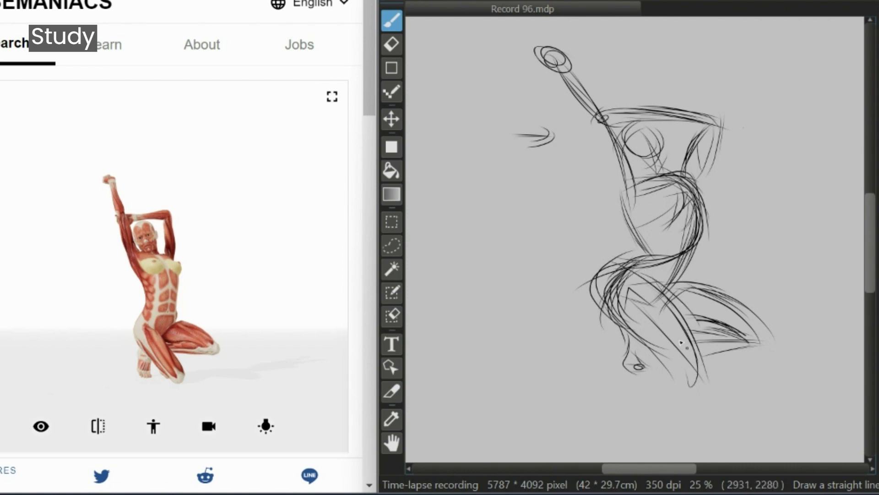
left_click_drag(641, 277, 694, 393)
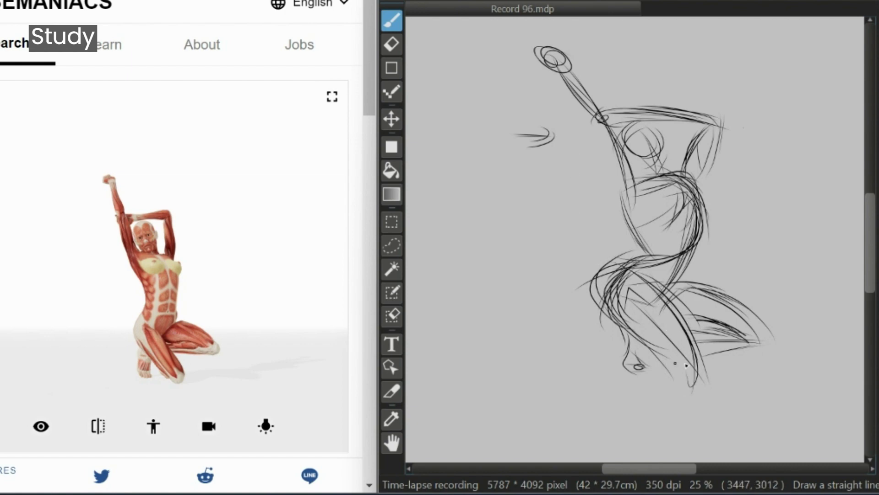
Mark both knees with ovals, outline the grounded foot, and add a straight ground line
left_click_drag(683, 372, 697, 367)
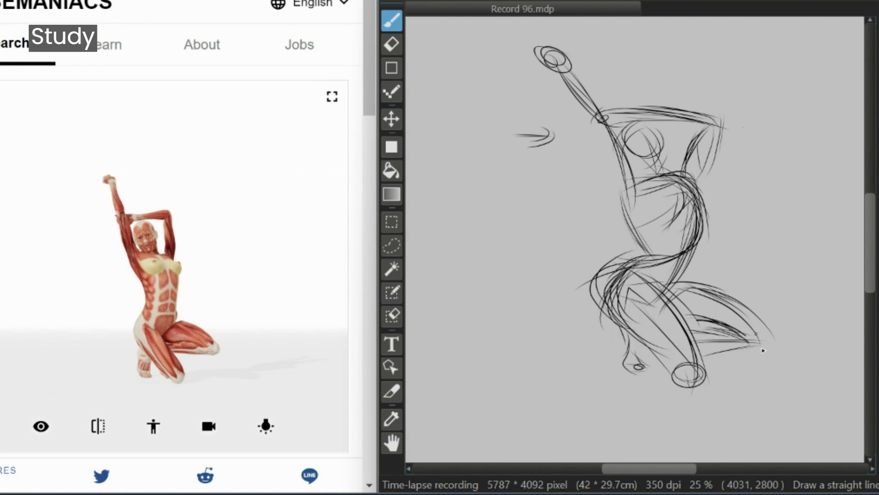
left_click_drag(770, 323, 760, 343)
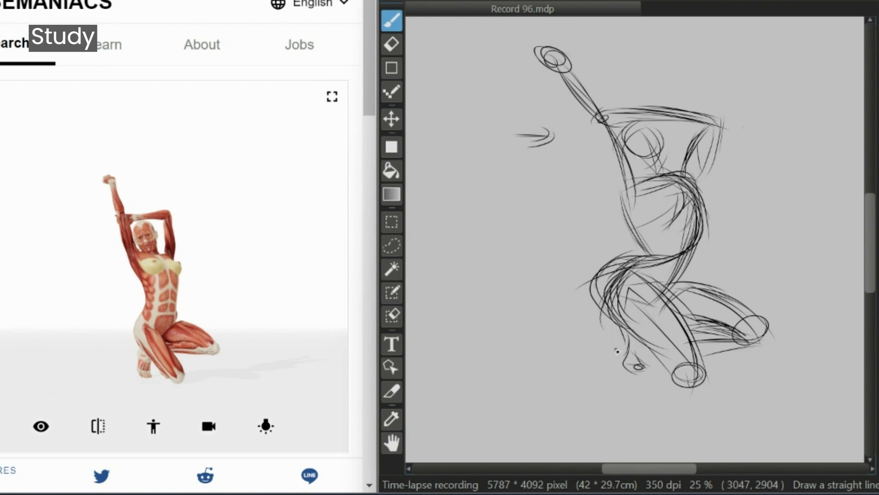
mouse_move(611, 314)
left_mouse_down()
mouse_move(625, 348)
mouse_move(612, 366)
mouse_move(659, 373)
mouse_move(605, 367)
mouse_move(637, 375)
left_mouse_up()
left_click(700, 384, "shift")
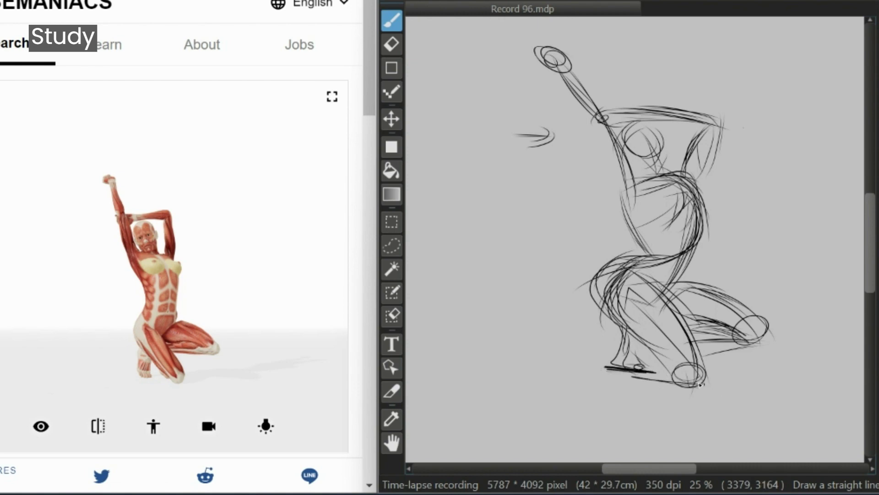
left_click_drag(643, 339, 632, 367)
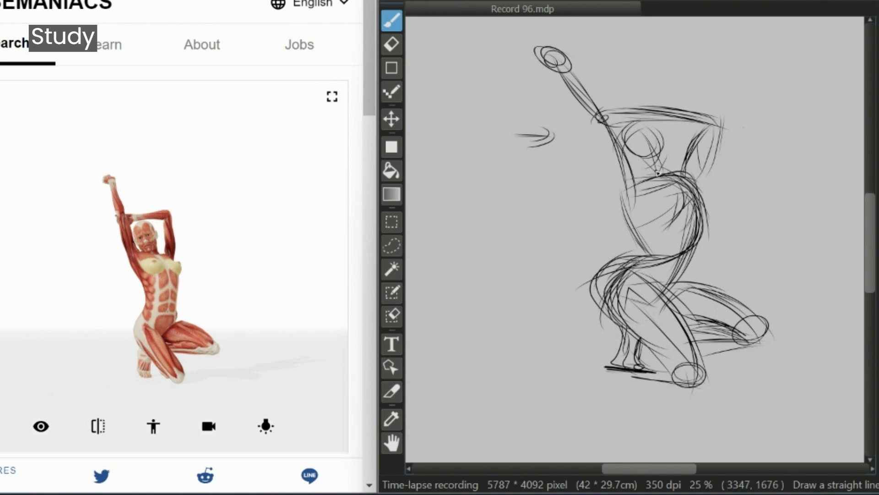
Darken the right side of the torso and waist
mouse_move(662, 176)
left_mouse_down()
mouse_move(685, 234)
mouse_move(681, 209)
mouse_move(684, 254)
left_mouse_up()
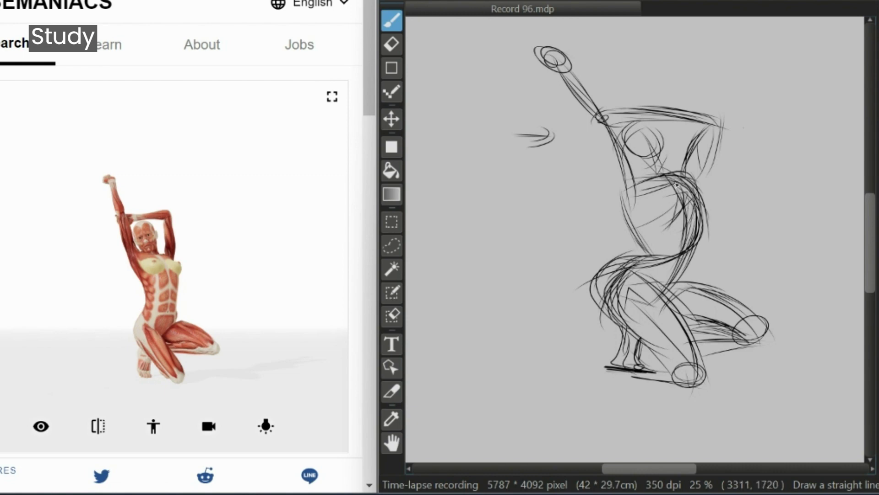
left_click_drag(676, 184, 682, 258)
left_click_drag(689, 199, 683, 252)
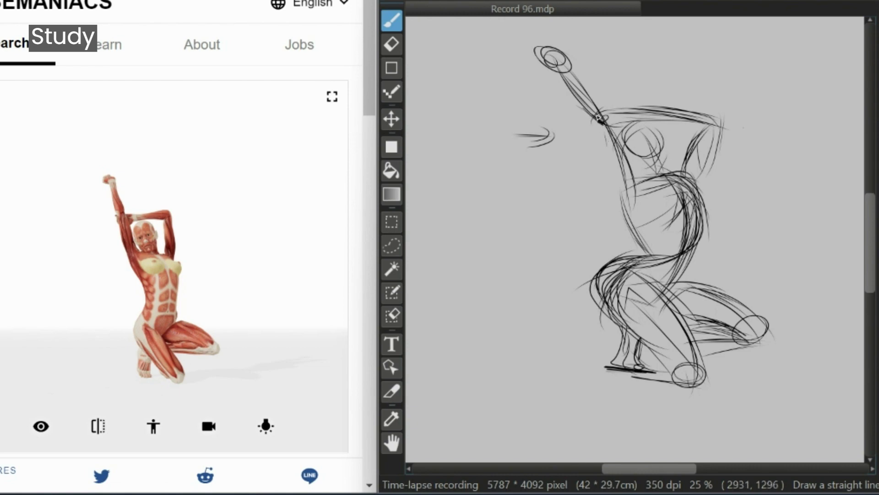
Redraw the left torso edge from shoulder to waist and refine the head shape
left_click_drag(603, 127, 625, 186)
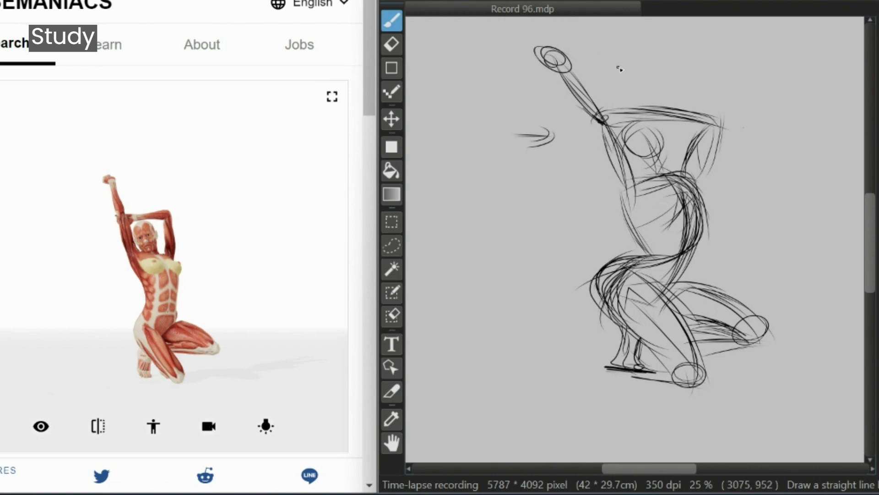
key("ctrl+z")
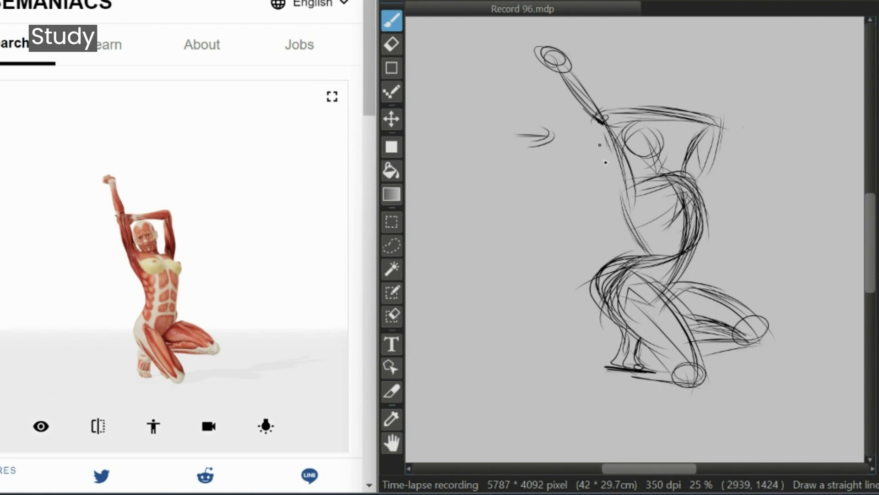
left_click_drag(604, 137, 636, 232)
left_click_drag(587, 130, 654, 236)
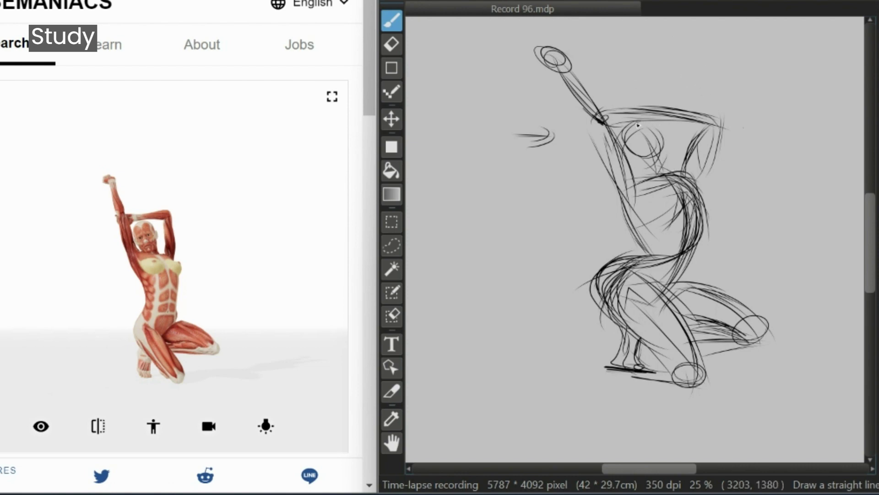
mouse_move(658, 178)
left_mouse_down()
mouse_move(647, 153)
mouse_move(654, 142)
mouse_move(666, 176)
left_mouse_up()
mouse_move(655, 131)
left_mouse_down()
mouse_move(662, 122)
mouse_move(659, 156)
left_mouse_up()
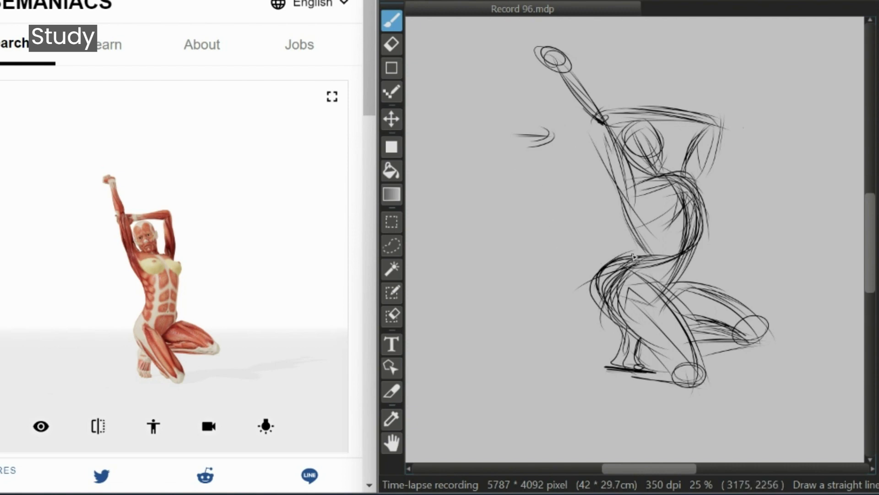
Sweep three long arcs from above the head down the figure's right side
left_click_drag(628, 40, 771, 222)
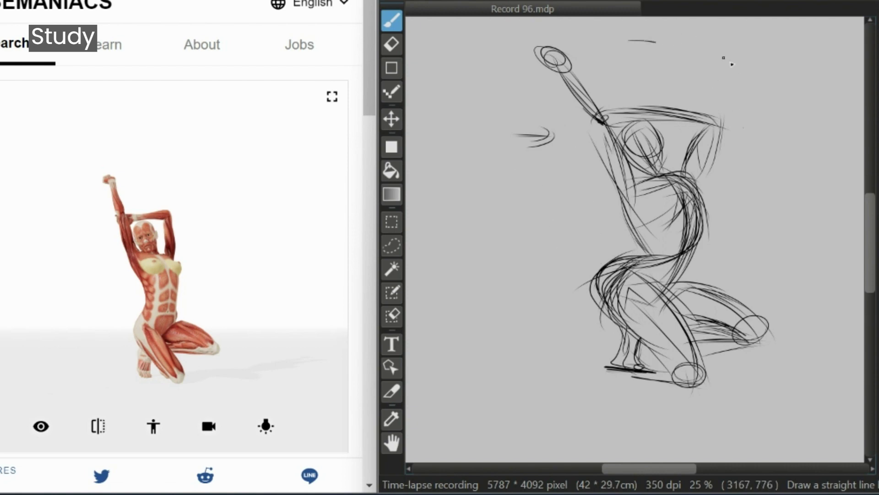
left_click_drag(668, 69, 733, 271)
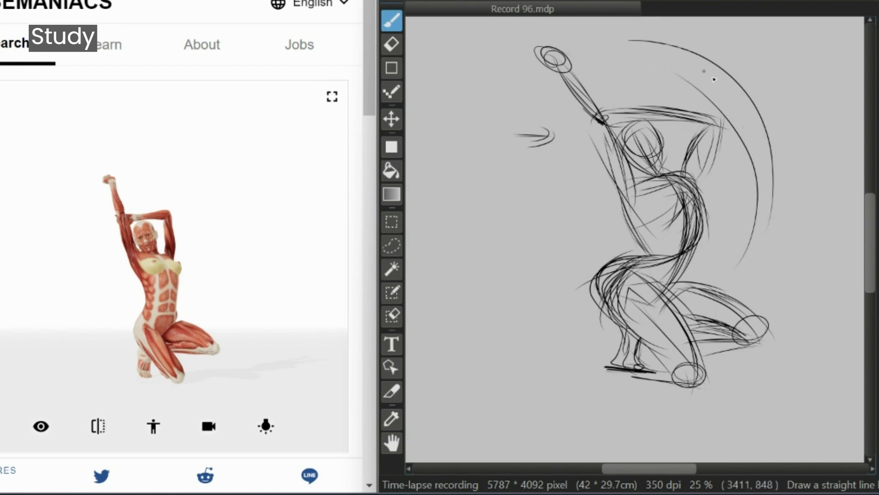
left_click_drag(678, 57, 769, 227)
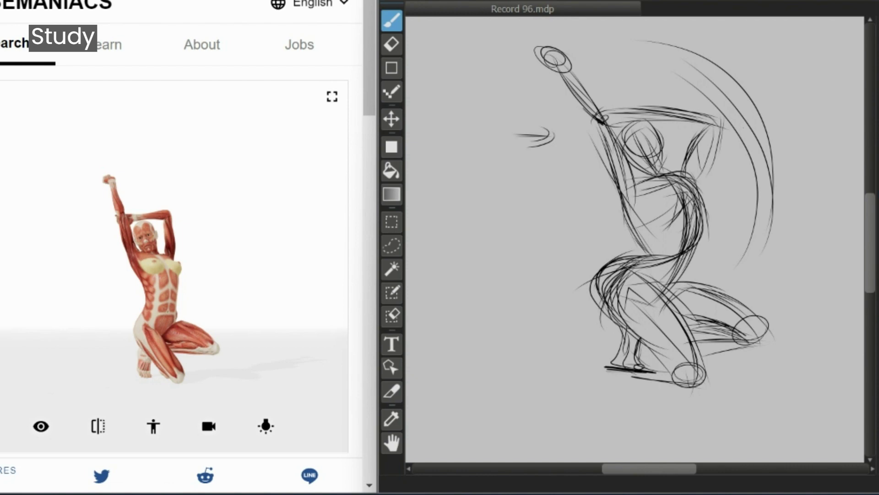
Zoom out and shift the whole kneeling sketch into the canvas's upper-left corner
scroll(676, 201, "down", 1)
scroll(676, 201, "down", 1)
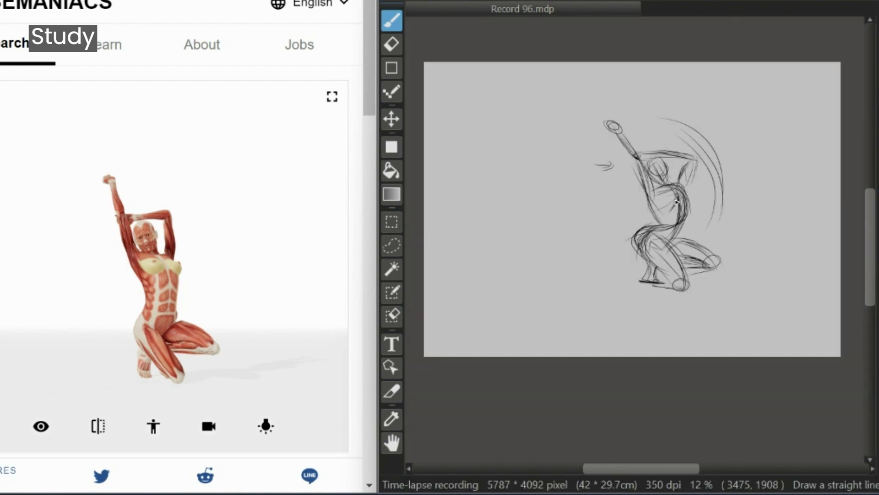
key("ctrl+t")
left_click_drag(673, 176, 523, 134)
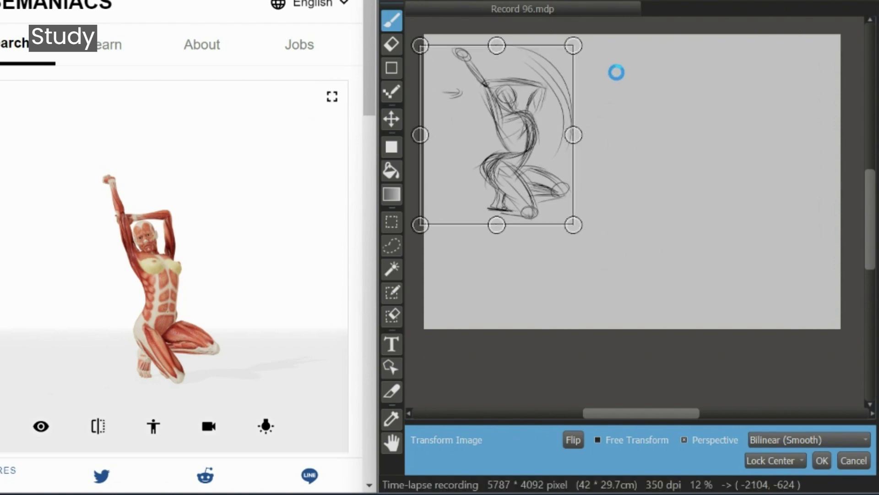
key("Return")
scroll(719, 197, "up", 1)
scroll(705, 191, "up", 1)
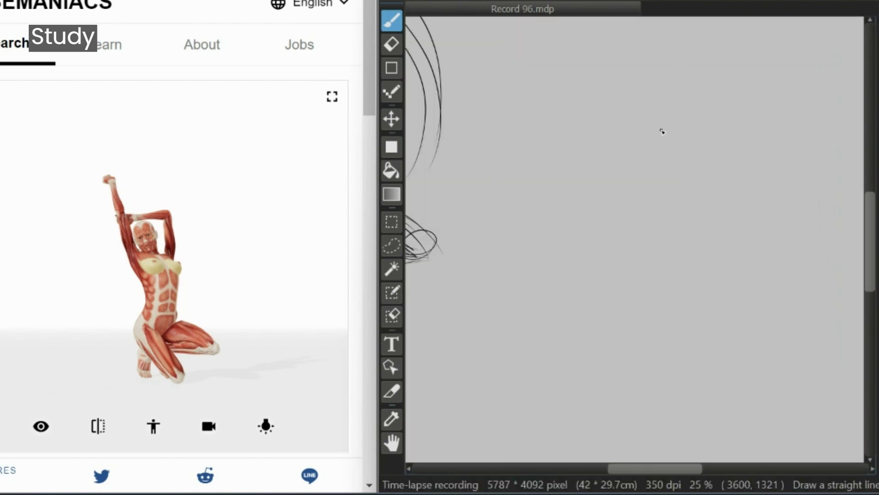
scroll(643, 102, "down", 2)
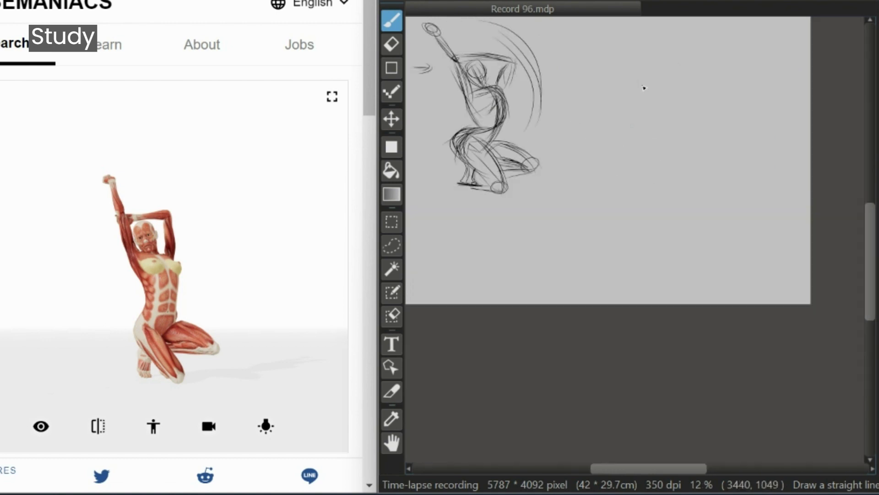
scroll(613, 109, "up", 1)
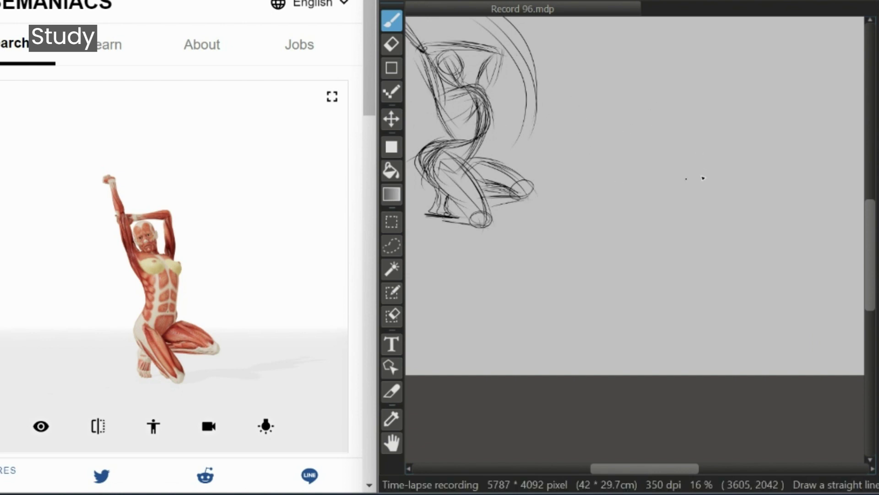
Begin the second head oval with right and left arcs, undoing two stray strokes
mouse_move(708, 169)
left_mouse_down()
mouse_move(692, 88)
mouse_move(714, 148)
left_mouse_up()
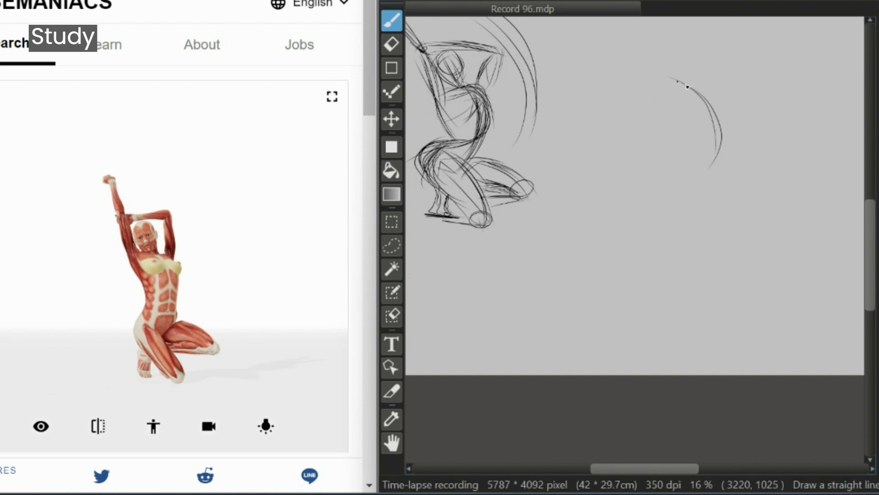
key("ctrl+z")
key("ctrl+z")
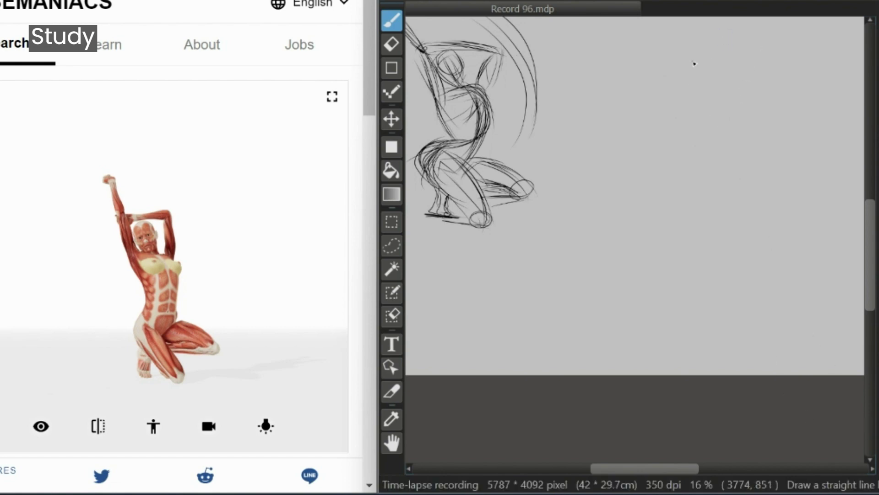
left_click_drag(678, 54, 739, 167)
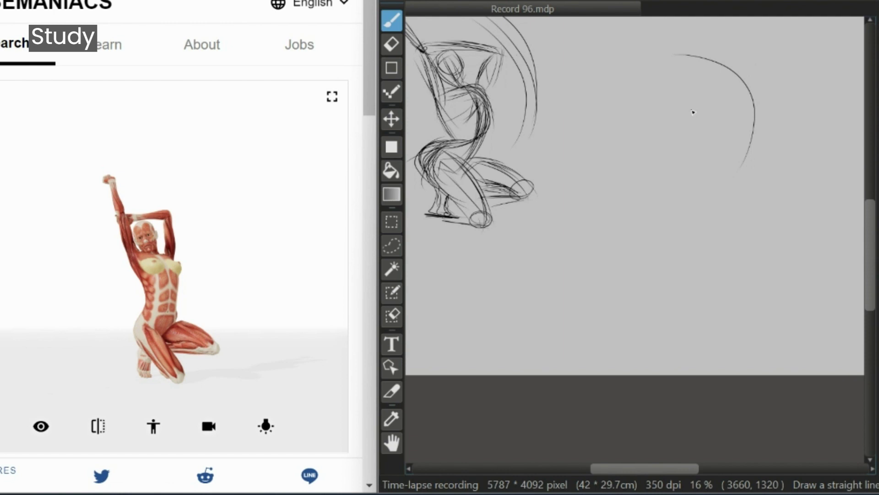
key("ctrl+z")
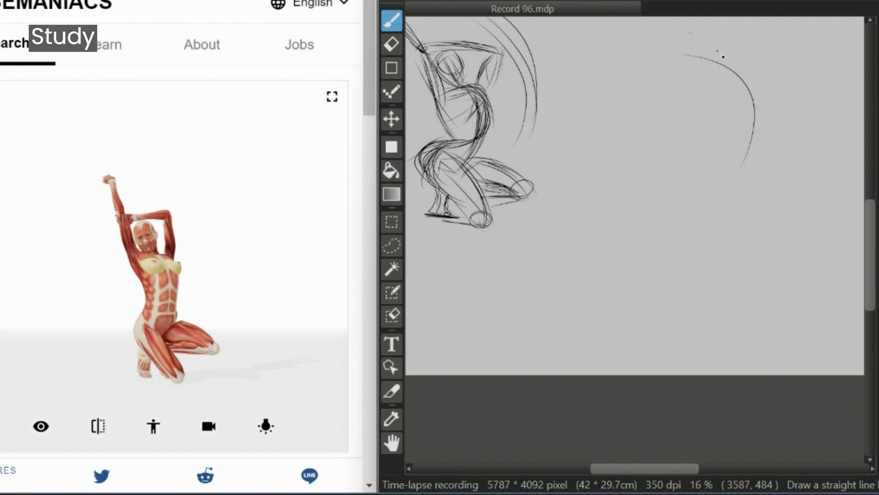
left_click_drag(687, 32, 724, 175)
left_click_drag(714, 54, 718, 179)
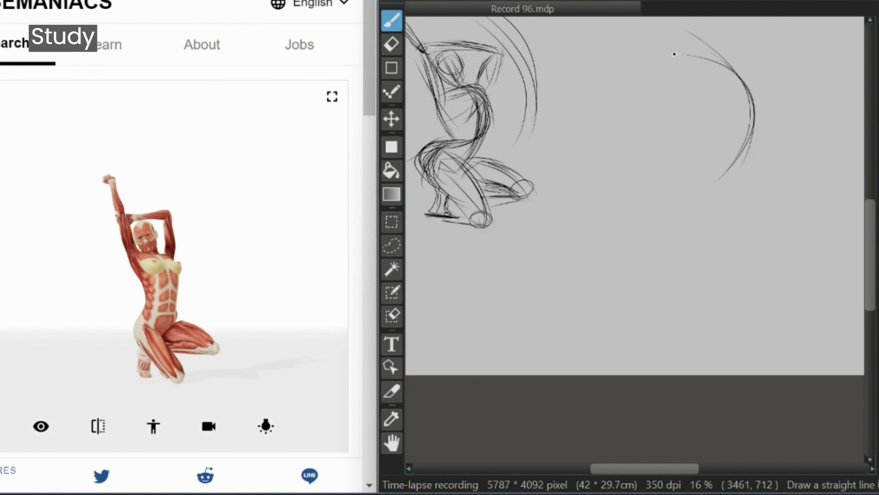
mouse_move(654, 51)
left_mouse_down()
mouse_move(643, 89)
mouse_move(649, 121)
mouse_move(671, 134)
mouse_move(661, 133)
left_mouse_up()
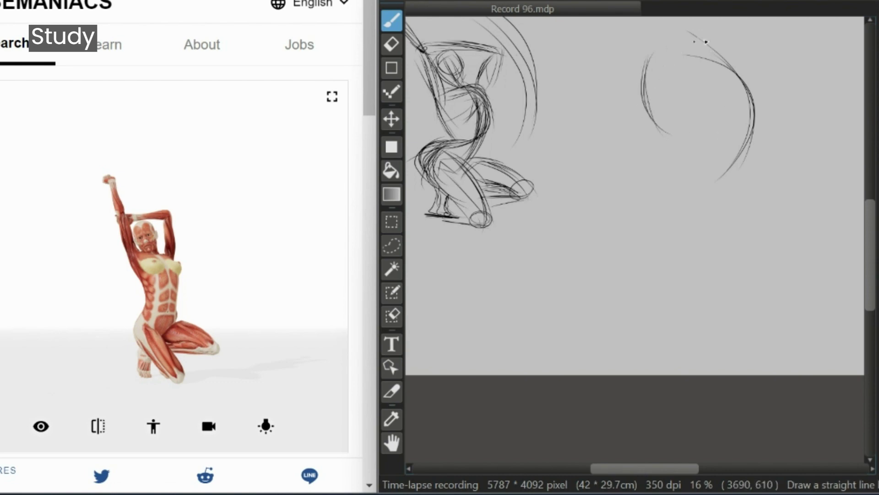
Add and thicken the oval's top and bottom curves
left_click_drag(685, 38, 746, 76)
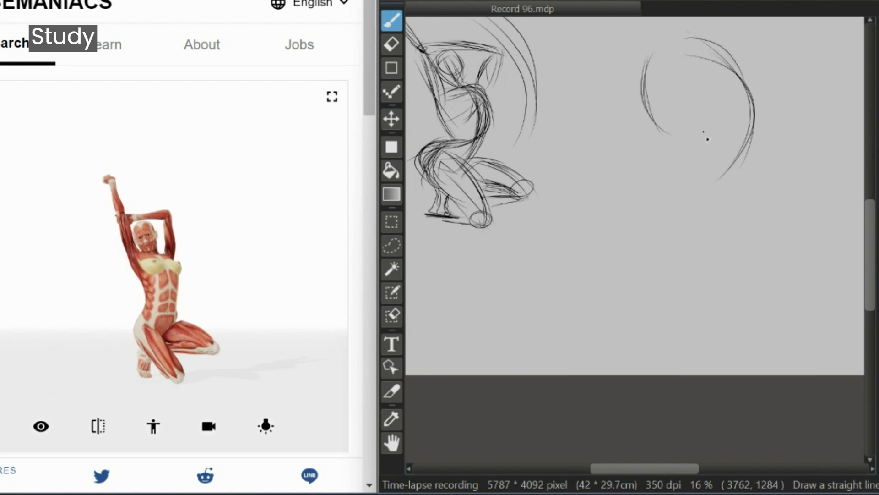
left_click_drag(673, 148, 725, 164)
left_click_drag(665, 135, 737, 150)
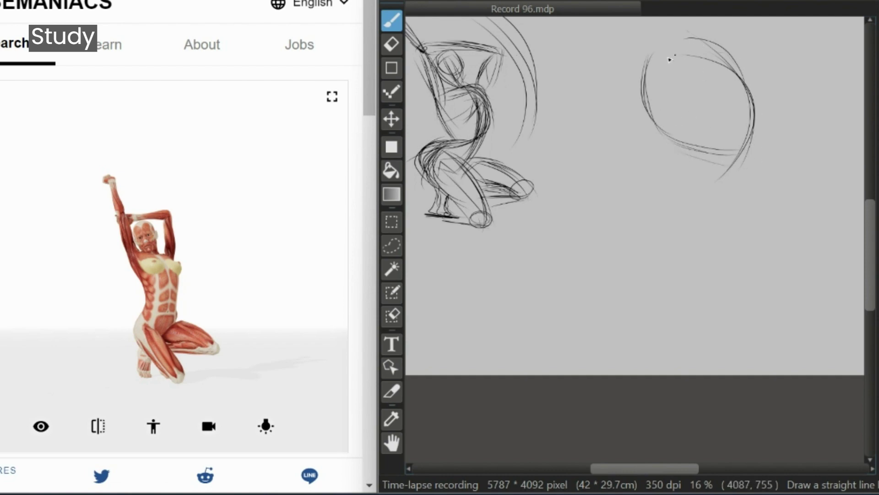
left_click_drag(666, 62, 729, 56)
mouse_move(646, 78)
left_mouse_down()
mouse_move(700, 51)
mouse_move(736, 123)
left_mouse_up()
left_click_drag(685, 39, 753, 139)
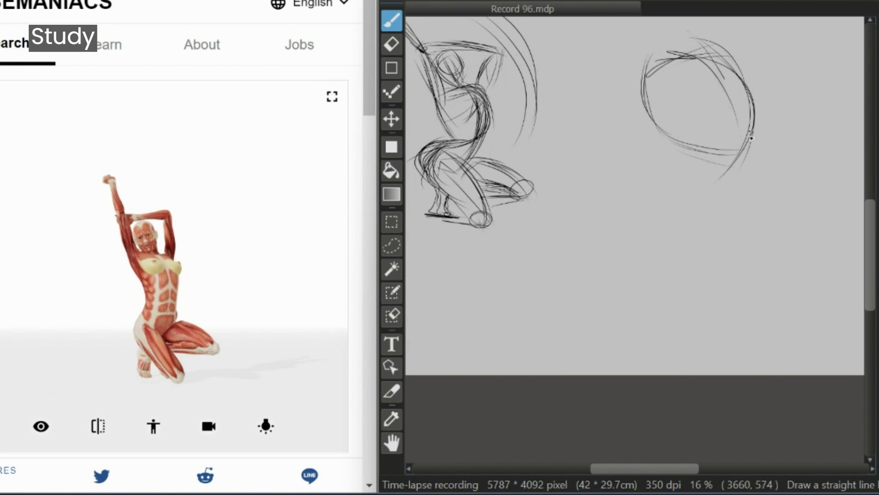
mouse_move(714, 55)
left_mouse_down()
mouse_move(744, 144)
mouse_move(735, 104)
left_mouse_up()
Reinforce the oval's top and right contours and begin transforming it
left_click_drag(747, 140, 760, 101)
left_click_drag(689, 34, 755, 129)
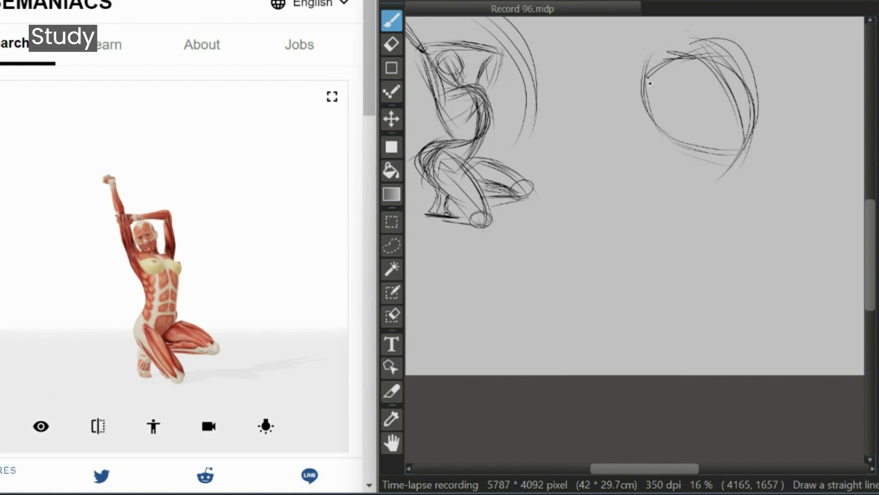
mouse_move(647, 80)
left_mouse_down()
mouse_move(716, 41)
mouse_move(758, 105)
left_mouse_up()
left_click_drag(737, 48, 751, 90)
mouse_move(666, 59)
left_mouse_down()
mouse_move(727, 47)
mouse_move(760, 126)
left_mouse_up()
key("ctrl+t")
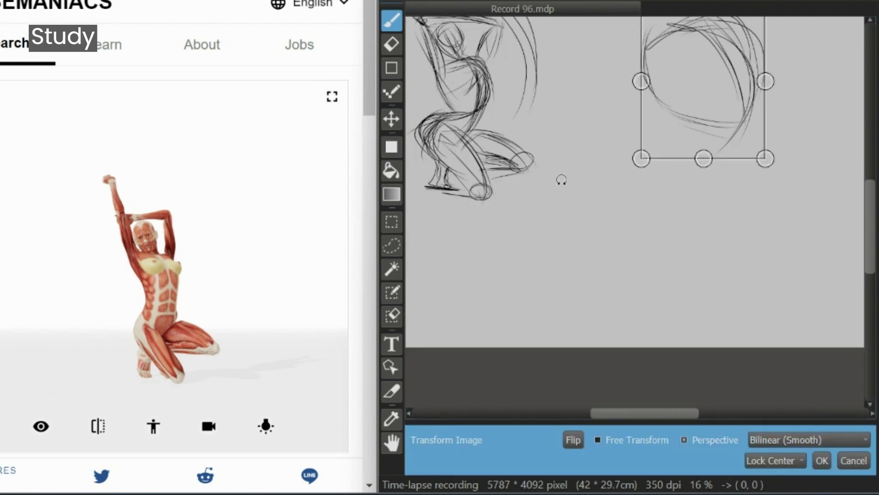
Shrink the head oval inward from its corner and apply the transform
scroll(584, 190, "down", 3)
scroll(584, 155, "up", 3)
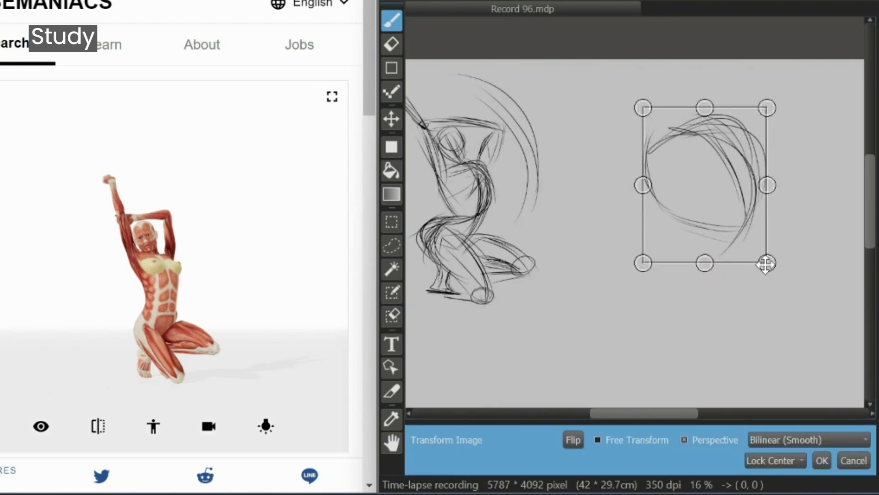
mouse_move(765, 261)
left_mouse_down()
mouse_move(738, 226)
mouse_move(715, 244)
left_mouse_up()
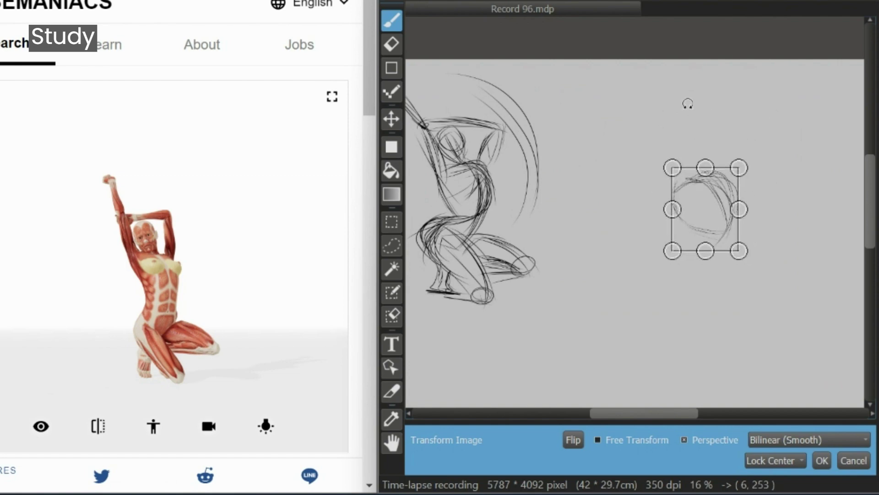
key("Return")
scroll(688, 227, "up", 2)
scroll(607, 183, "up", 1)
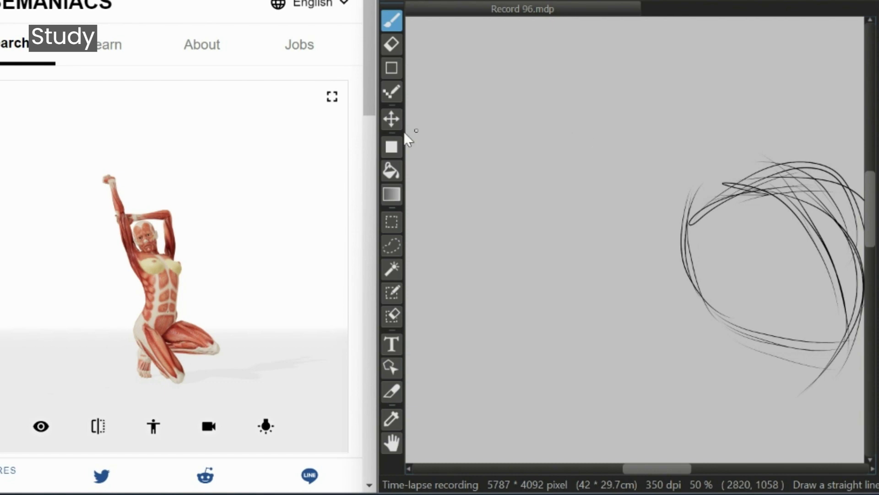
Darken the second head's top and upper-right outline with repeated pen strokes
scroll(526, 151, "down", 5)
scroll(645, 109, "up", 4)
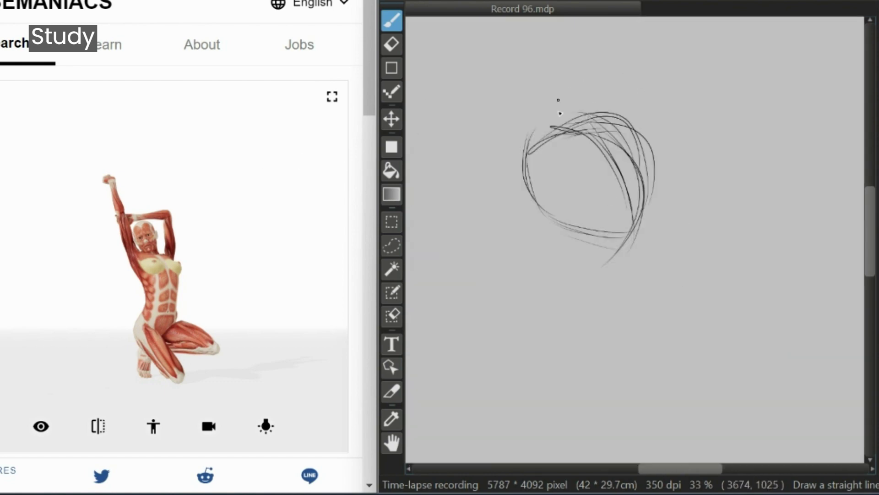
left_click_drag(554, 124, 654, 152)
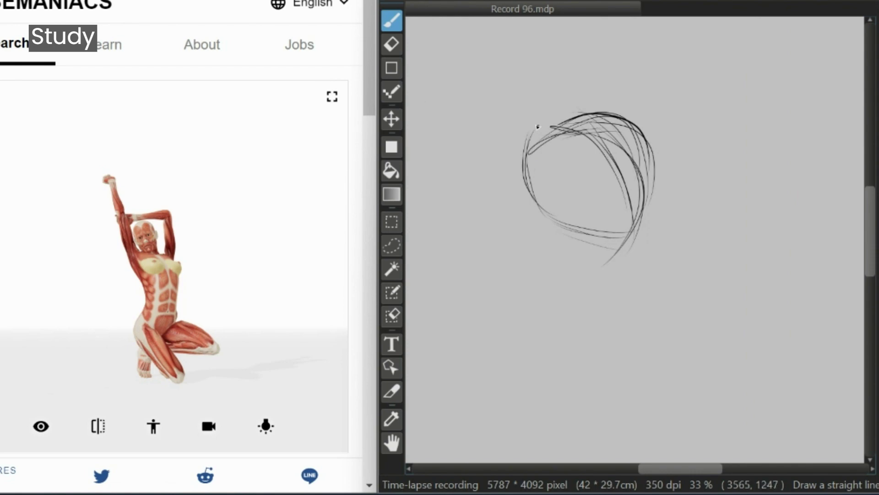
left_click_drag(555, 112, 653, 185)
mouse_move(559, 118)
left_mouse_down()
mouse_move(650, 152)
mouse_move(649, 217)
left_mouse_up()
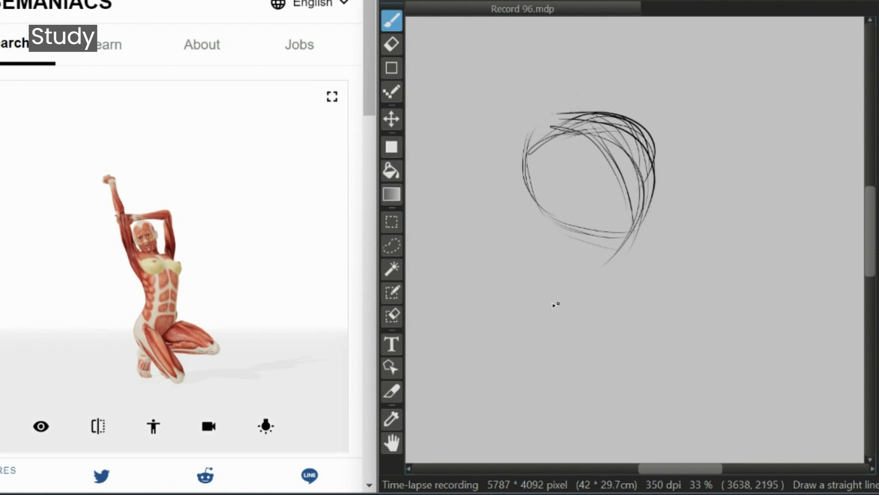
Draw a long shoulder curve down from below-left of the head, redoing a misplaced one
mouse_move(481, 306)
left_mouse_down()
mouse_move(559, 295)
mouse_move(496, 301)
mouse_move(662, 382)
left_mouse_up()
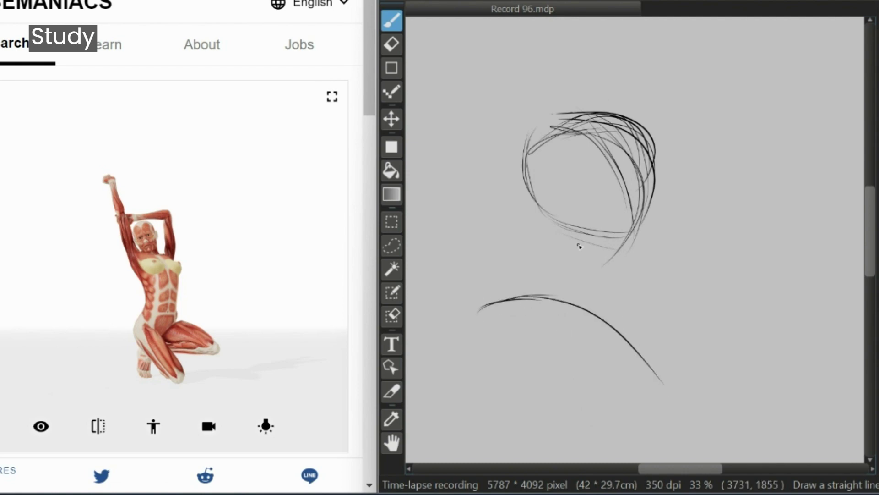
key("ctrl+z")
key("ctrl+z")
left_click_drag(480, 307, 634, 462)
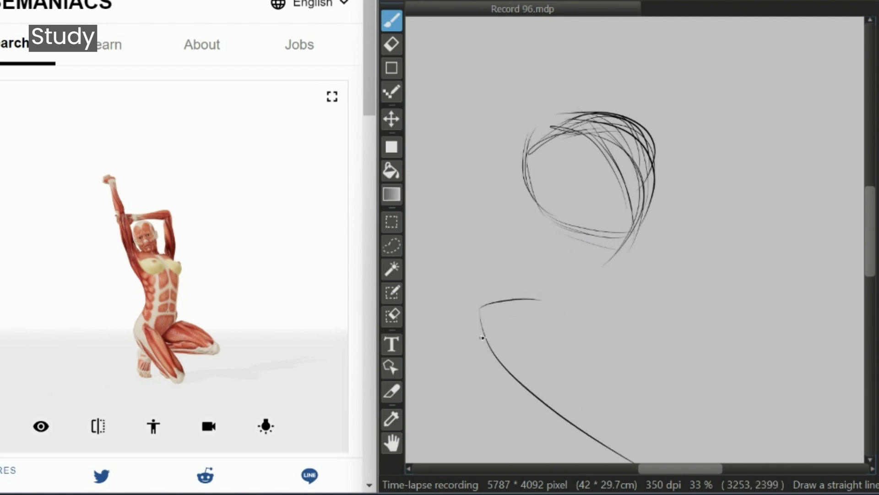
left_click_drag(479, 308, 652, 463)
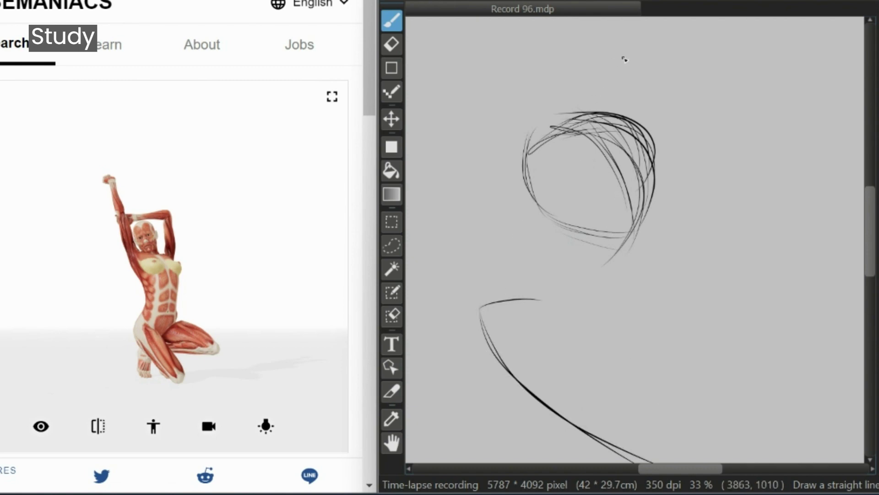
Add long diagonal body lines, a thin inner line, and collar and neck strokes under the head
scroll(623, 60, "down", 1)
scroll(551, 198, "up", 2)
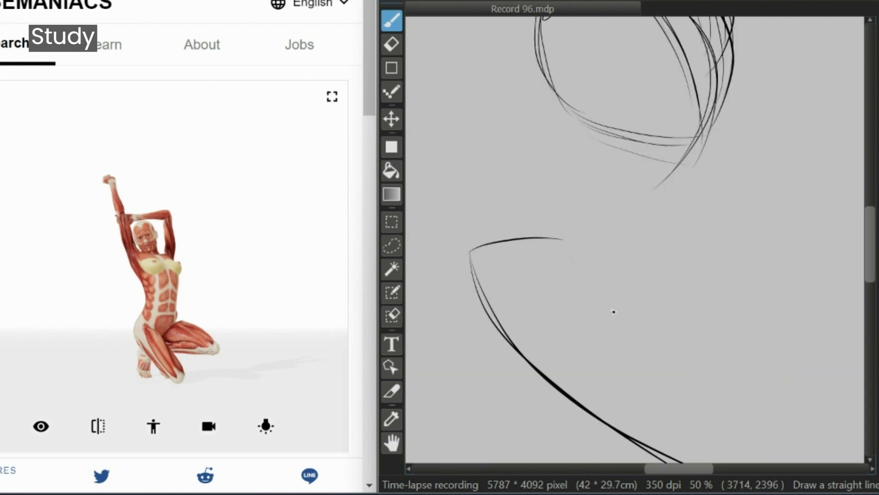
mouse_move(572, 249)
left_mouse_down()
mouse_move(691, 380)
mouse_move(655, 360)
mouse_move(762, 461)
left_mouse_up()
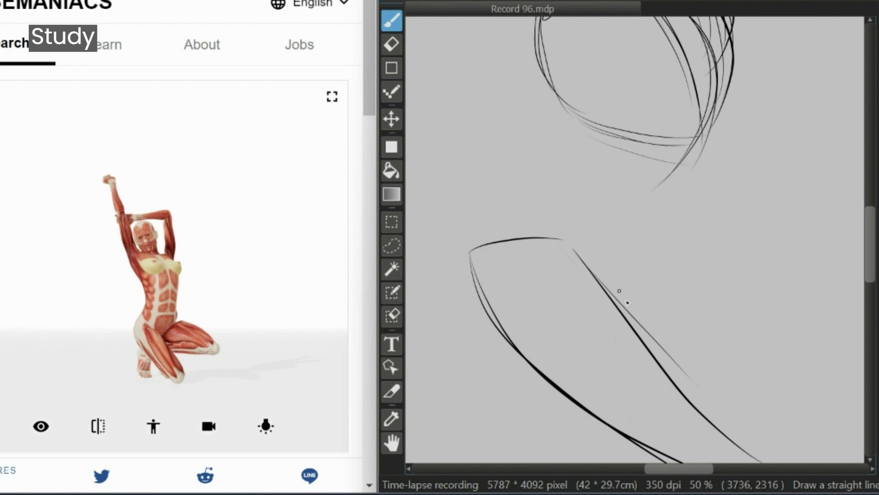
left_click_drag(634, 311, 689, 389)
left_click_drag(683, 231, 627, 258)
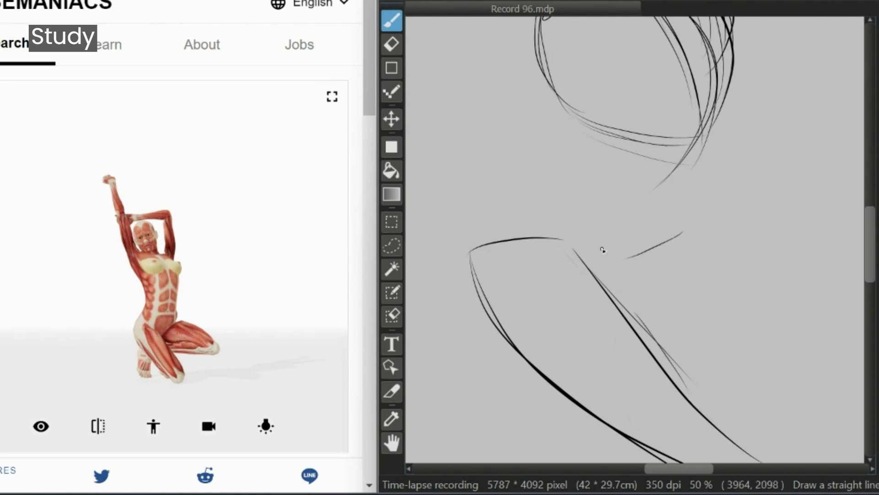
left_click_drag(673, 219, 585, 257)
left_click_drag(707, 161, 674, 225)
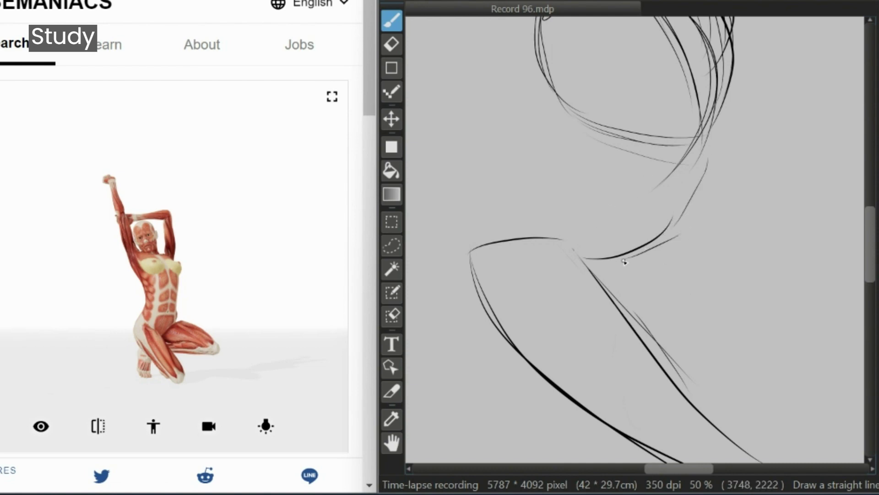
Sketch the neck line, shoulder-collar line and a long curve across the lower body
scroll(584, 132, "down", 1)
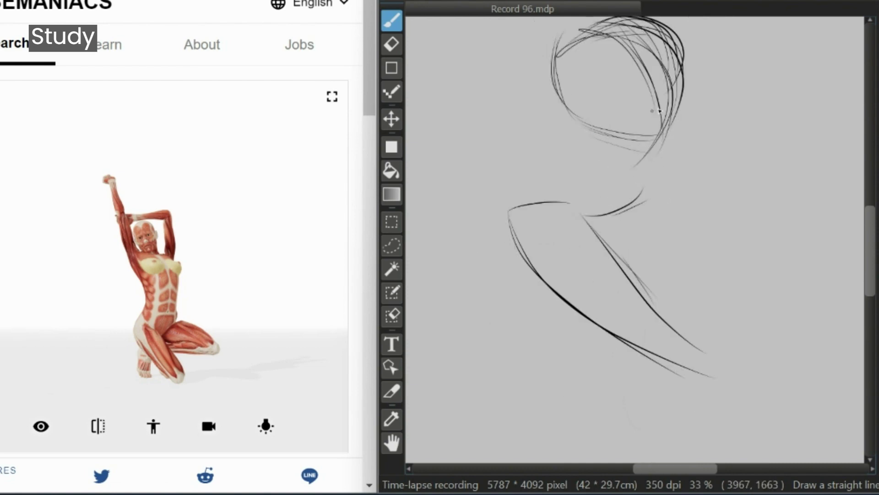
left_click_drag(660, 130, 624, 206)
mouse_move(549, 209)
left_mouse_down()
mouse_move(648, 197)
mouse_move(588, 215)
mouse_move(631, 214)
mouse_move(774, 299)
left_mouse_up()
mouse_move(620, 208)
left_mouse_down()
mouse_move(671, 218)
mouse_move(781, 332)
left_mouse_up()
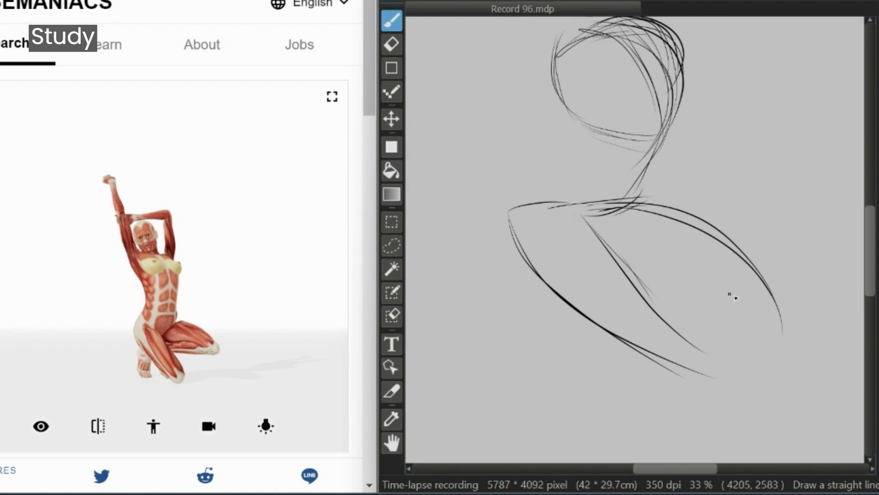
mouse_move(736, 294)
left_mouse_down()
mouse_move(764, 315)
mouse_move(660, 293)
left_mouse_up()
Draw and reinforce the jawline down from the head, removing an unwanted shoulder stroke
scroll(746, 302, "down", 2)
scroll(665, 241, "up", 1)
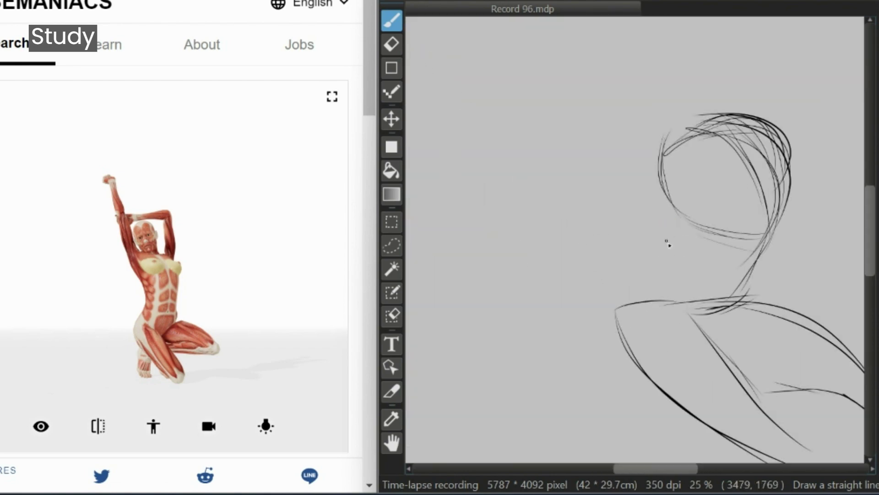
scroll(657, 183, "up", 1)
mouse_move(705, 342)
left_mouse_down()
mouse_move(661, 280)
mouse_move(613, 278)
left_mouse_up()
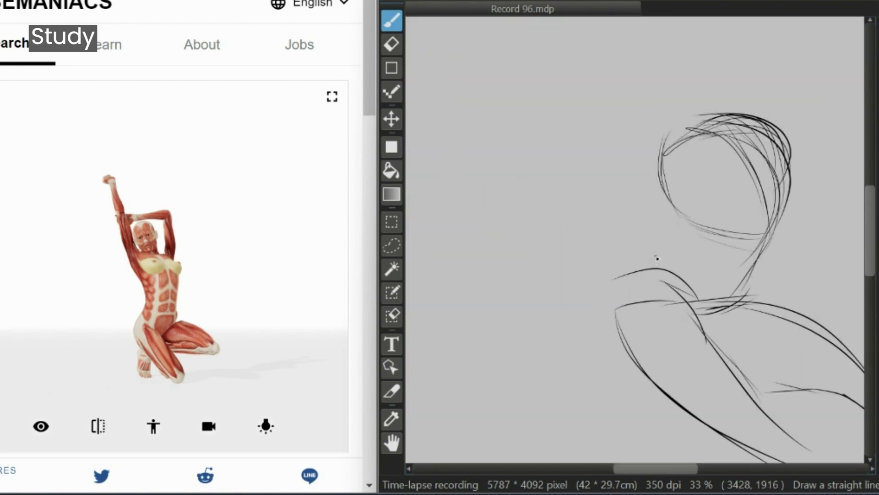
key("ctrl+z")
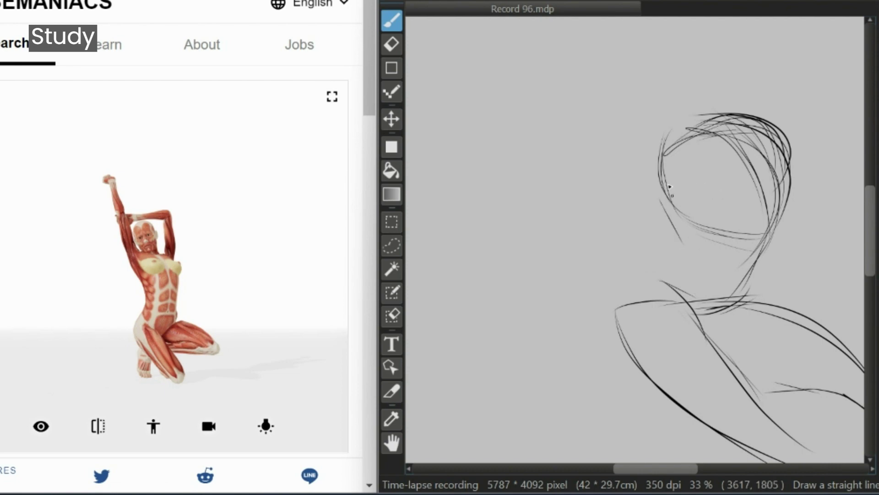
left_click_drag(662, 156, 678, 238)
mouse_move(664, 181)
left_mouse_down()
mouse_move(687, 259)
mouse_move(669, 258)
mouse_move(609, 302)
left_mouse_up()
left_click_drag(655, 262, 689, 252)
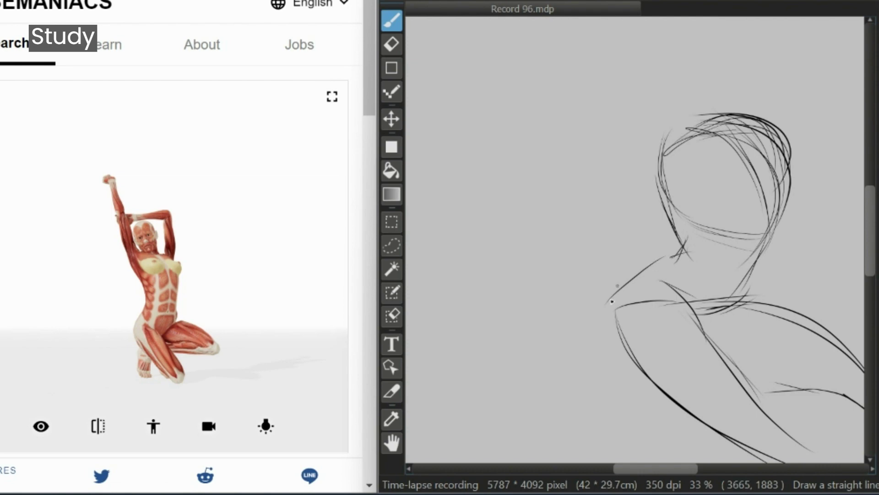
Sketch the torso's front edge and a wide arc over the top of the head
scroll(612, 301, "down", 2)
scroll(672, 186, "down", 2)
scroll(602, 183, "up", 4)
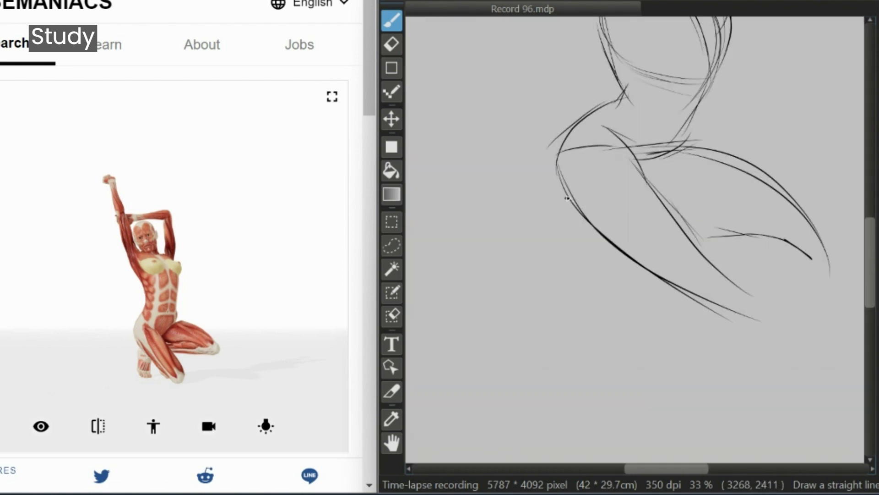
mouse_move(586, 280)
left_mouse_down()
mouse_move(591, 223)
mouse_move(597, 292)
left_mouse_up()
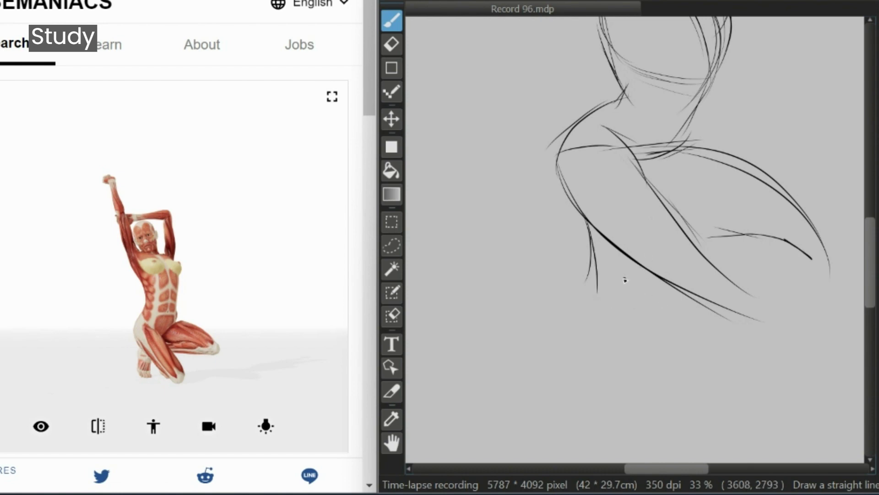
scroll(614, 280, "down", 3)
scroll(603, 182, "up", 3)
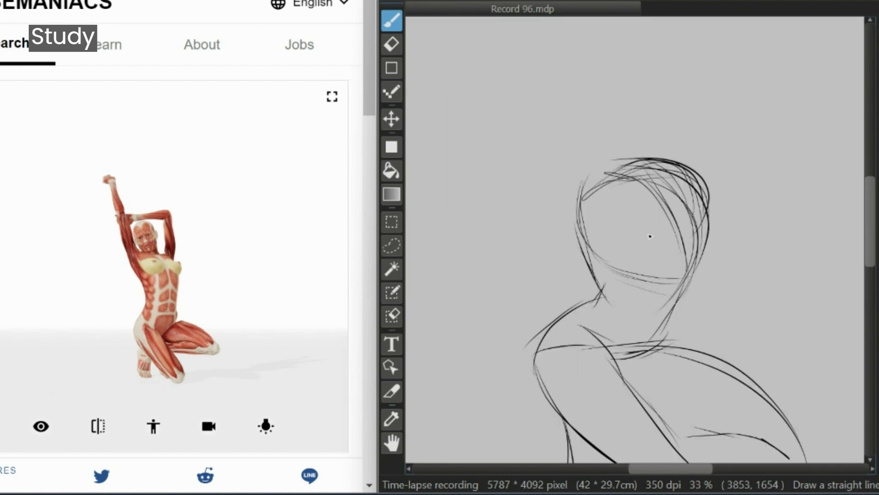
left_click_drag(570, 179, 627, 171)
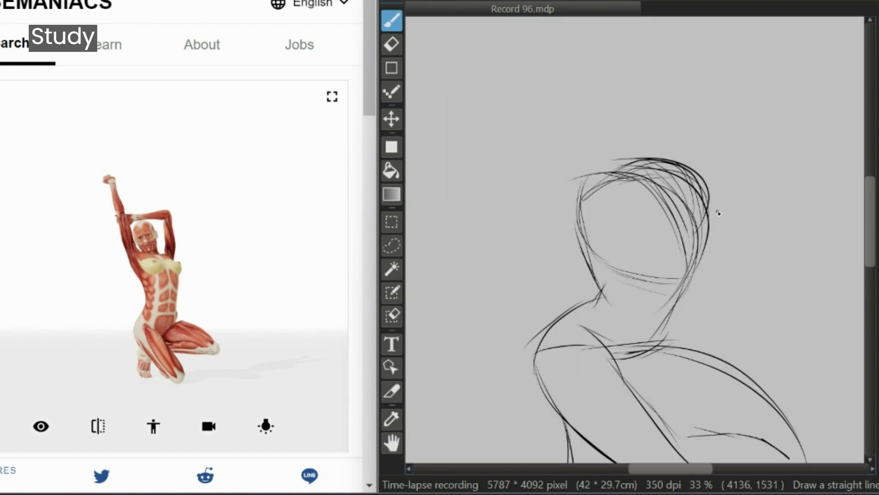
mouse_move(718, 235)
left_mouse_down()
mouse_move(665, 147)
mouse_move(558, 198)
left_mouse_up()
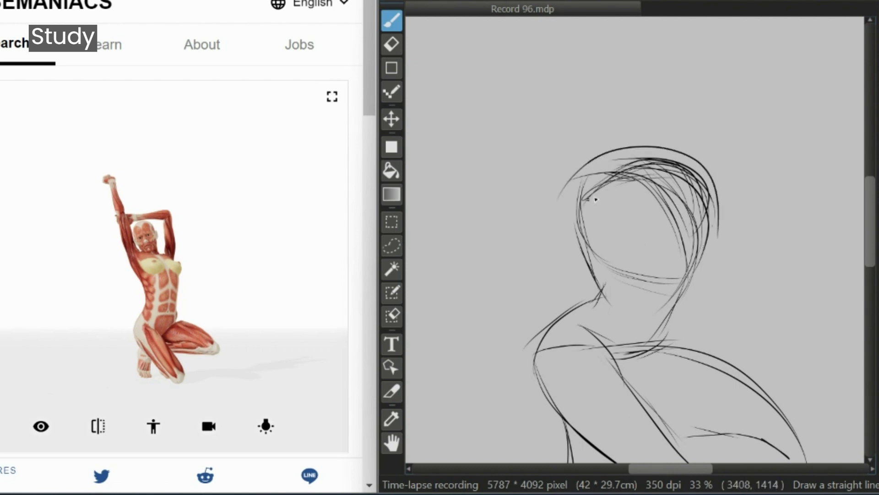
Strengthen the lower loop of the second torso, undoing a stray short line
scroll(596, 199, "down", 4)
scroll(663, 122, "up", 2)
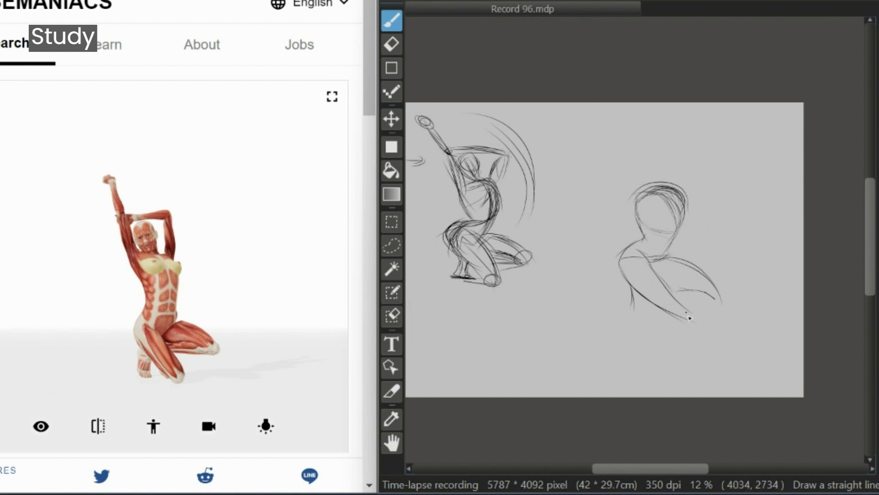
mouse_move(655, 308)
left_mouse_down()
mouse_move(696, 322)
mouse_move(673, 323)
left_mouse_up()
mouse_move(654, 291)
left_mouse_down()
mouse_move(689, 321)
mouse_move(681, 321)
left_mouse_up()
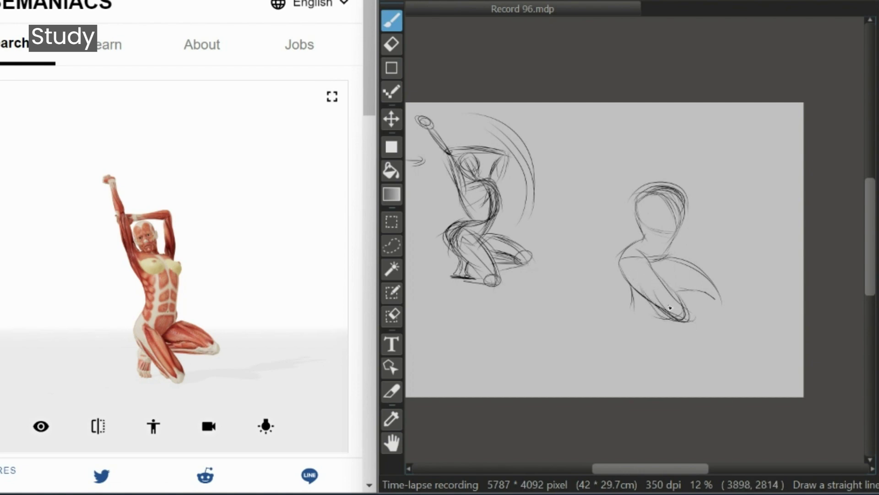
left_click_drag(636, 315, 654, 317)
key("ctrl+z")
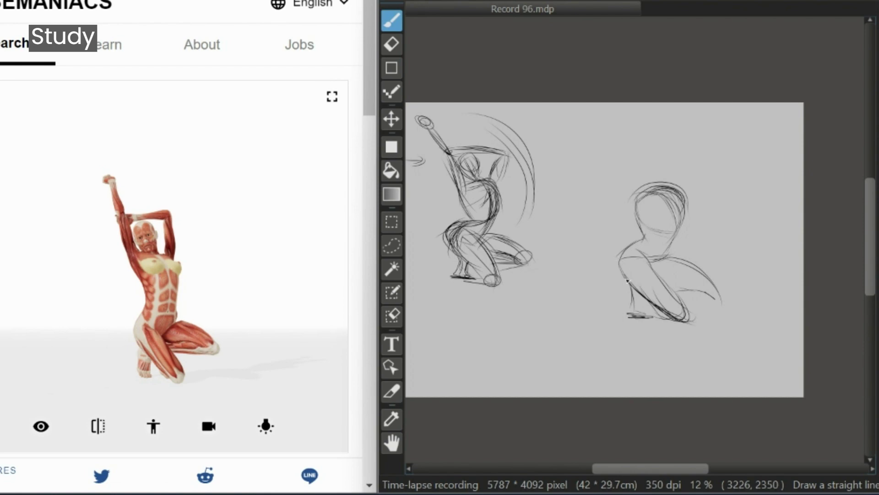
Extend the kneeling leg curves and draw a round upper-body shape with arcs across it
left_click_drag(619, 254, 703, 326)
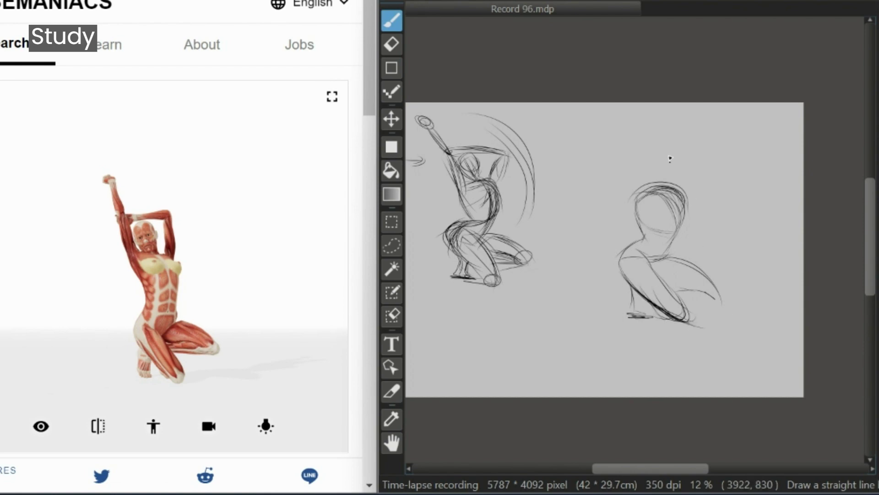
left_click_drag(672, 286, 715, 298)
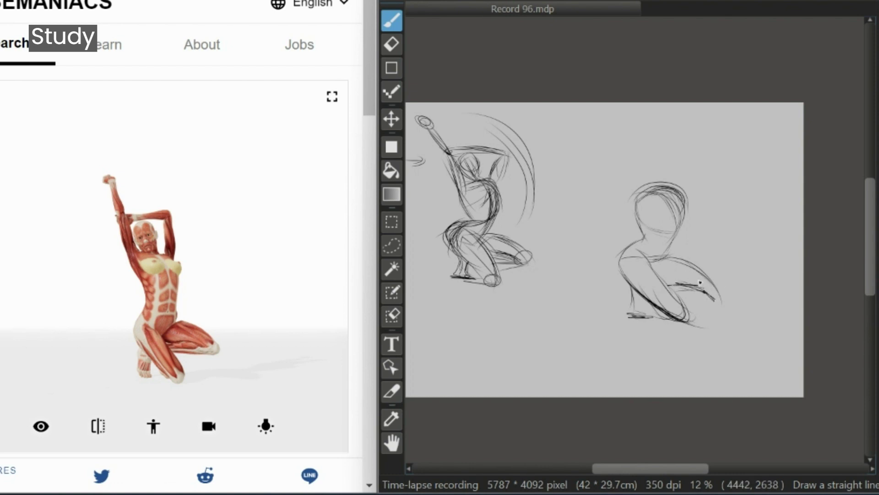
mouse_move(689, 266)
left_mouse_down()
mouse_move(723, 300)
mouse_move(677, 300)
left_mouse_up()
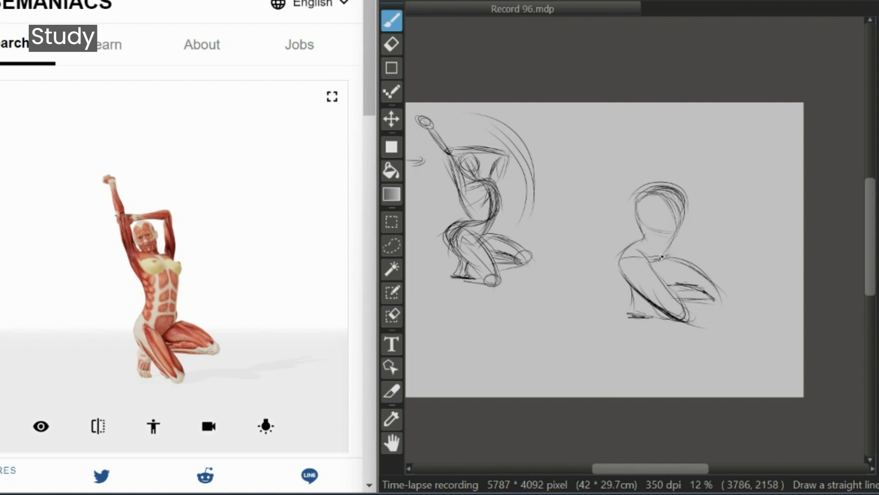
mouse_move(637, 218)
left_mouse_down()
mouse_move(633, 224)
mouse_move(658, 239)
mouse_move(645, 239)
mouse_move(678, 223)
mouse_move(670, 199)
mouse_move(673, 231)
mouse_move(649, 208)
mouse_move(650, 175)
left_mouse_up()
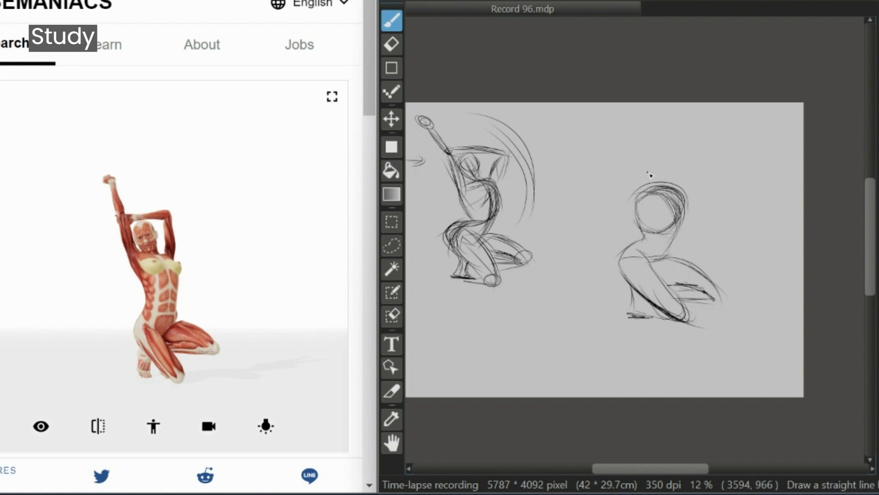
mouse_move(700, 188)
left_mouse_down()
mouse_move(636, 199)
mouse_move(692, 183)
mouse_move(632, 191)
mouse_move(671, 193)
mouse_move(667, 214)
left_mouse_up()
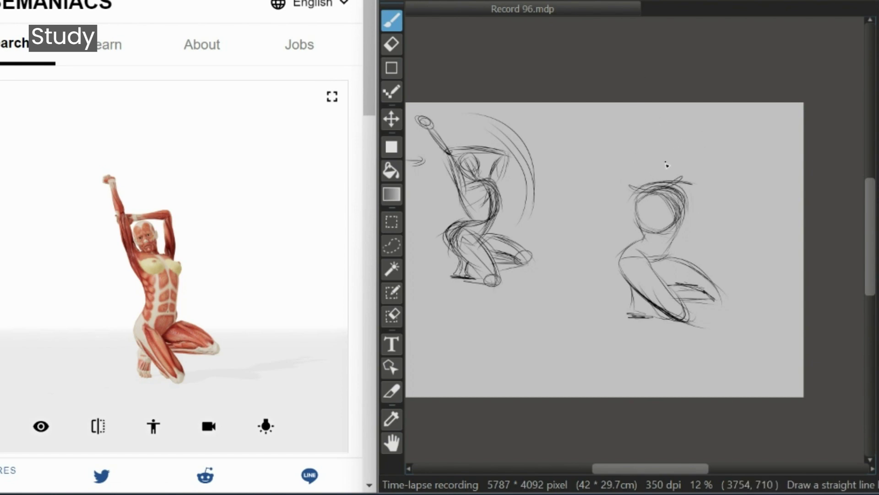
Sketch a small head above the second figure, undoing a stray stroke beside it
mouse_move(662, 158)
left_mouse_down()
mouse_move(640, 176)
mouse_move(655, 177)
mouse_move(657, 160)
mouse_move(647, 175)
left_mouse_up()
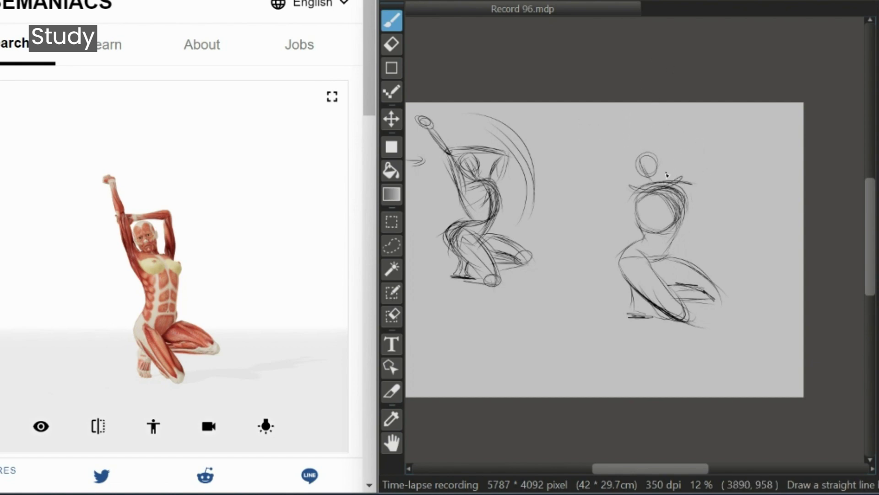
left_click_drag(691, 163, 670, 180)
mouse_move(672, 142)
left_mouse_down()
mouse_move(633, 140)
mouse_move(679, 147)
mouse_move(676, 180)
left_mouse_up()
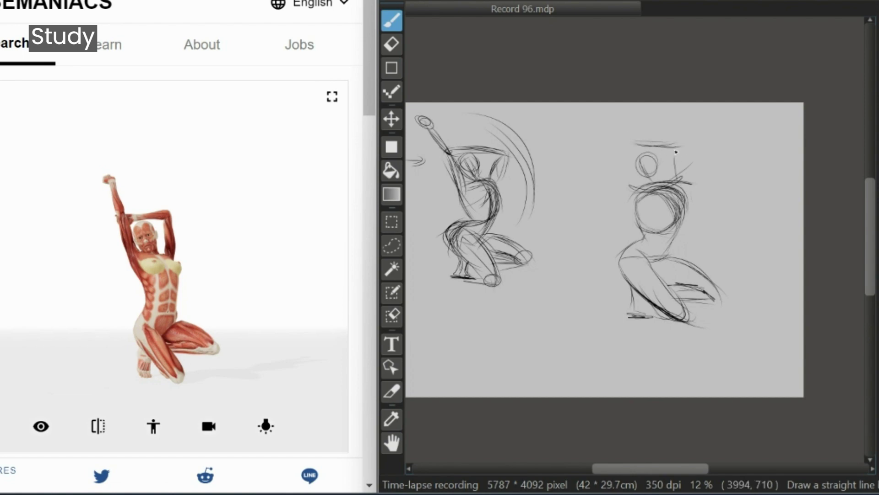
key("ctrl+z")
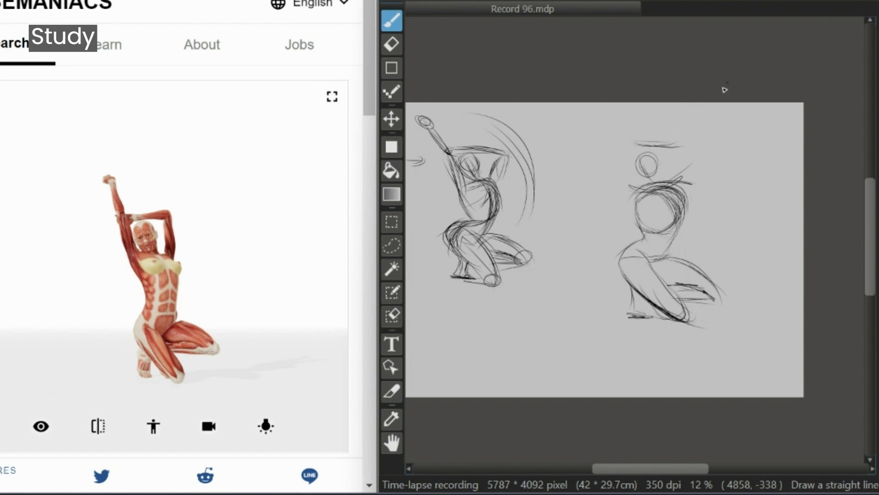
Draw the raised arms overhead with a small hand oval at the top
left_click_drag(683, 148, 684, 181)
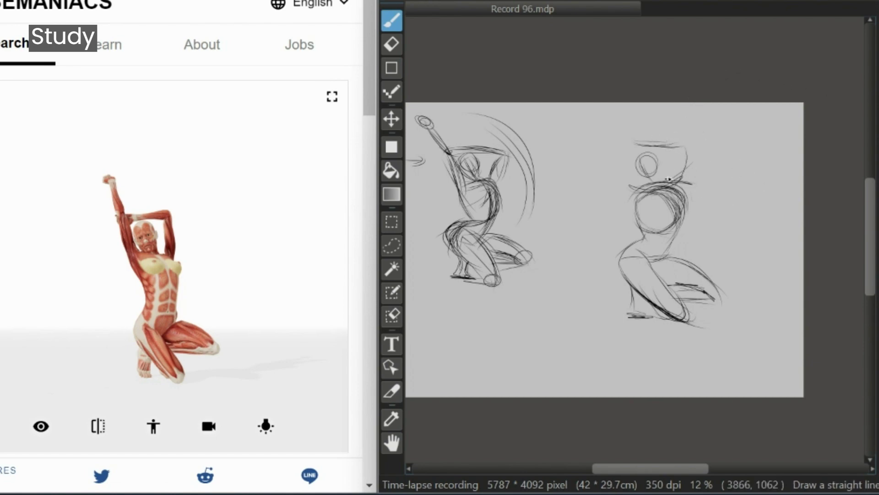
mouse_move(682, 146)
left_mouse_down()
mouse_move(679, 186)
mouse_move(658, 177)
left_mouse_up()
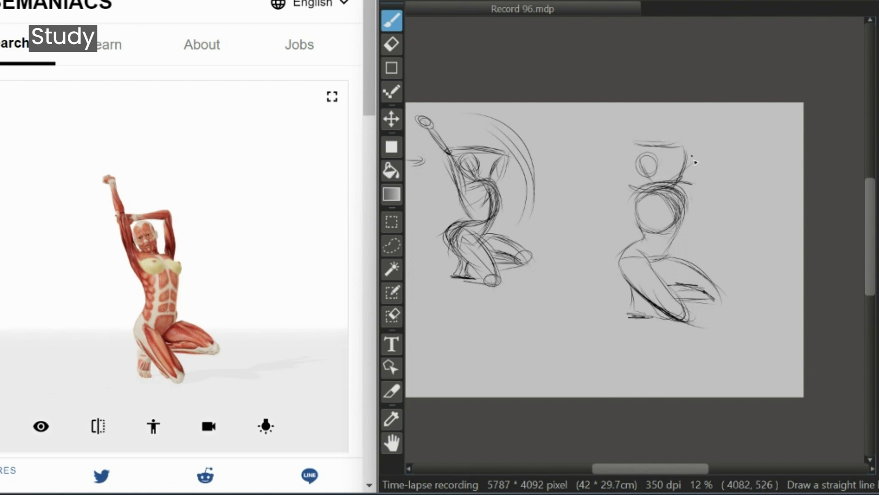
left_click_drag(687, 147, 677, 188)
left_click_drag(691, 146, 676, 152)
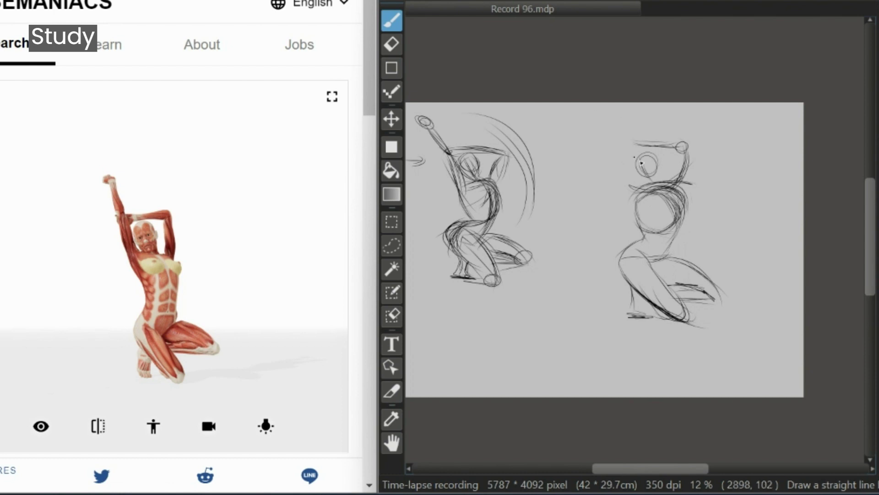
left_click_drag(616, 136, 637, 142)
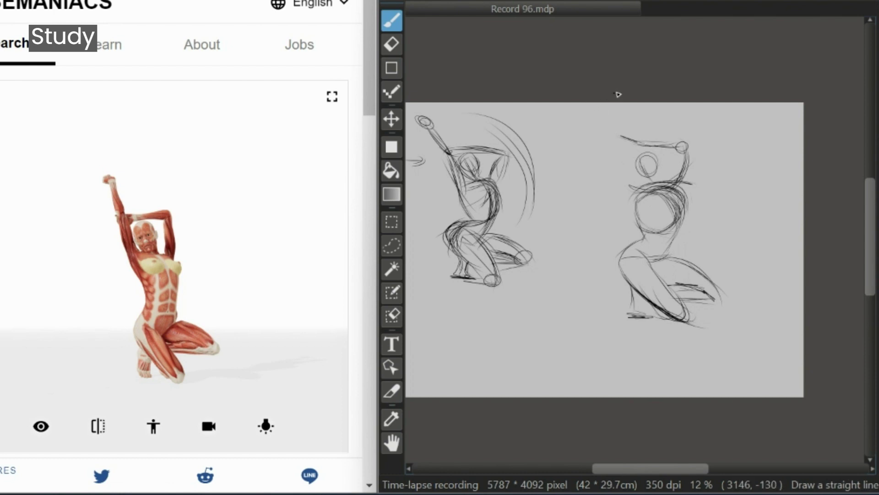
left_click_drag(607, 110, 622, 136)
mouse_move(615, 103)
left_mouse_down()
mouse_move(621, 133)
mouse_move(635, 139)
left_mouse_up()
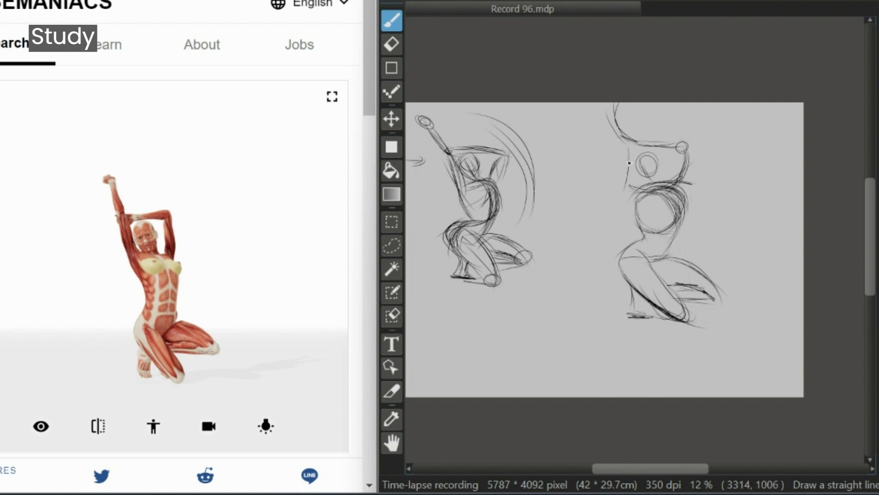
Strengthen the left side of head and torso and darken the torso side near the thigh
left_click_drag(631, 151, 636, 191)
left_click_drag(623, 133, 639, 201)
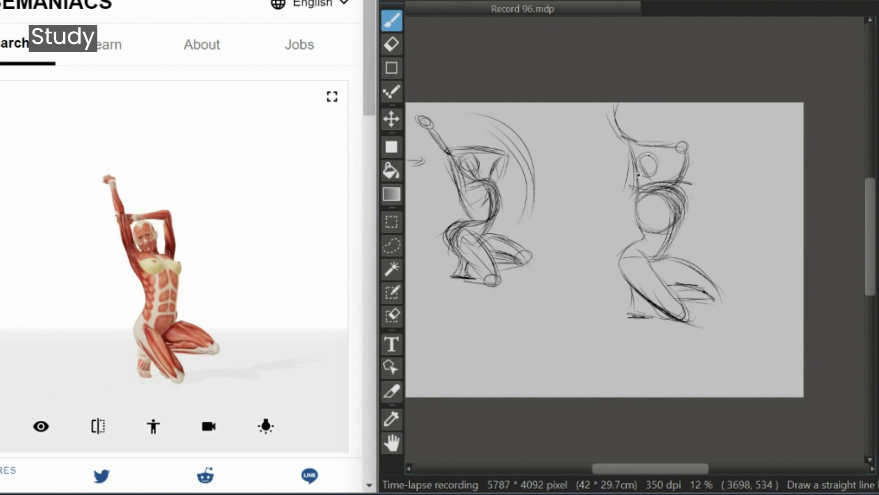
left_click_drag(649, 300, 651, 318)
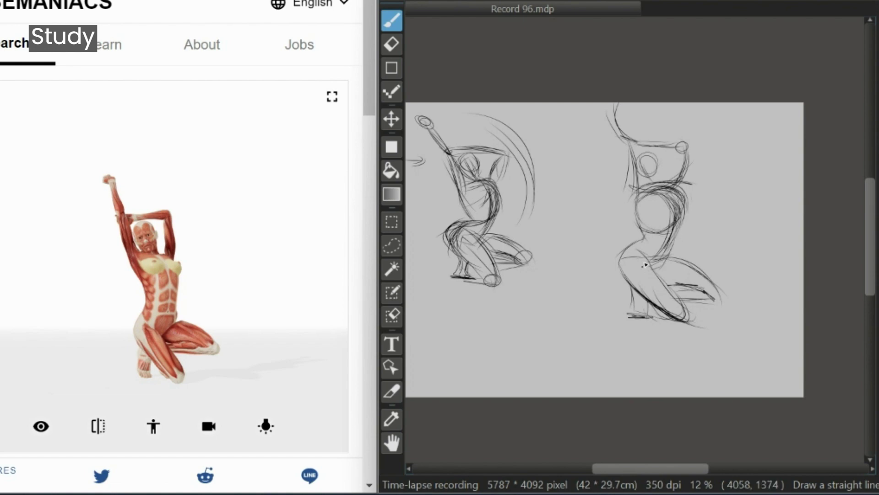
left_click_drag(683, 209, 655, 268)
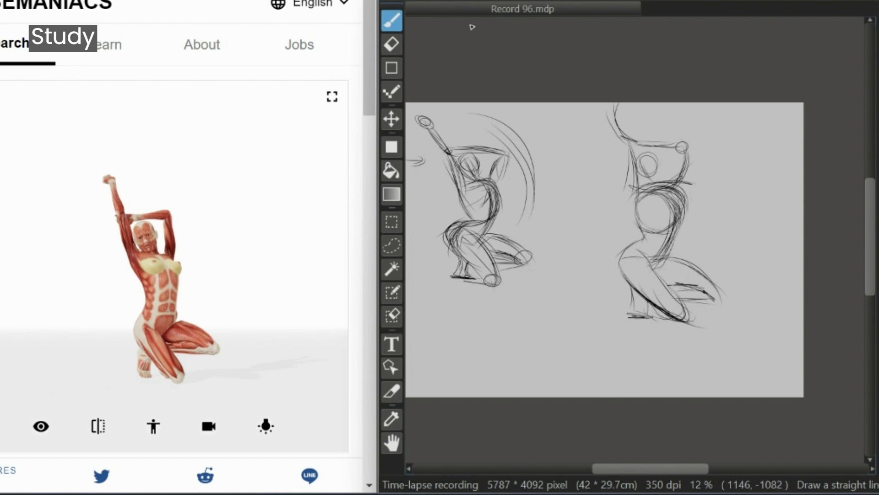
Enlarge and reposition the second figure with Transform (Ctrl+T) and apply it
key("ctrl+t")
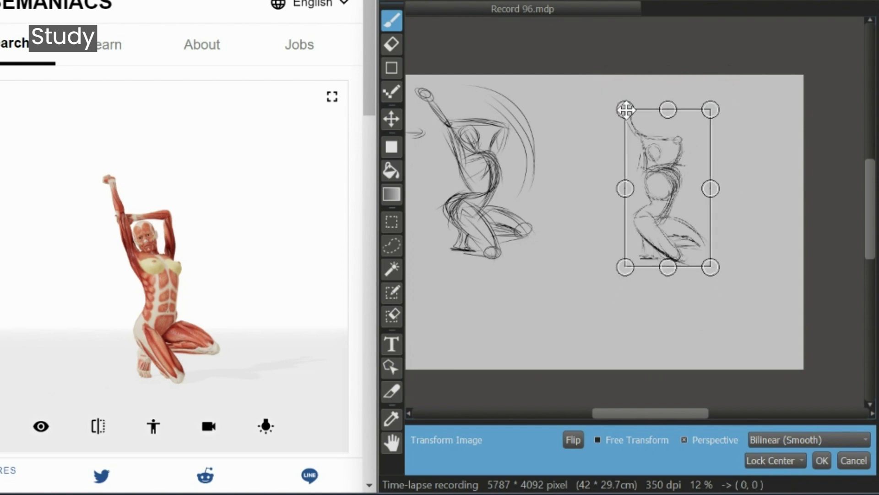
left_click_drag(604, 73, 632, 123)
left_click_drag(672, 187, 613, 234)
mouse_move(652, 291)
left_mouse_down()
mouse_move(637, 287)
mouse_move(681, 326)
left_mouse_up()
mouse_move(573, 249)
left_mouse_down()
mouse_move(597, 256)
mouse_move(583, 256)
left_mouse_up()
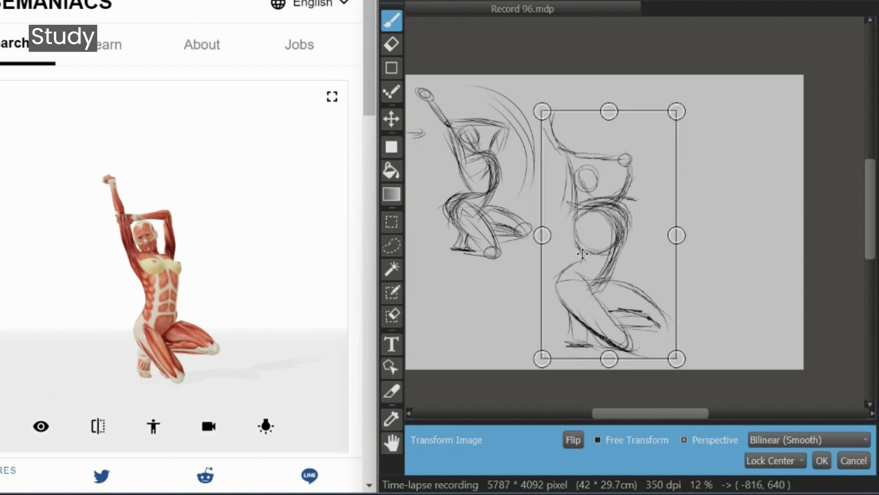
key("Return")
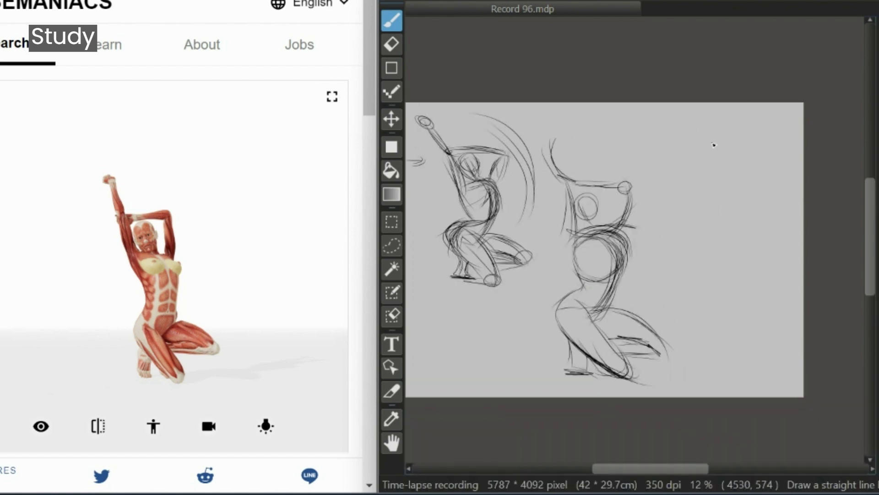
Turn the 3D reference model sideways and start the third figure with a curve
left_click_drag(179, 311, 179, 321)
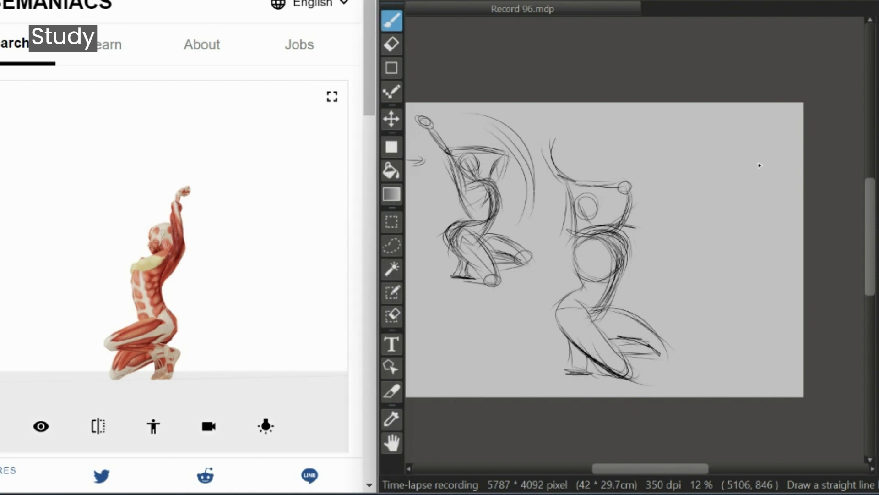
left_click_drag(735, 169, 731, 242)
left_click_drag(737, 168, 713, 247)
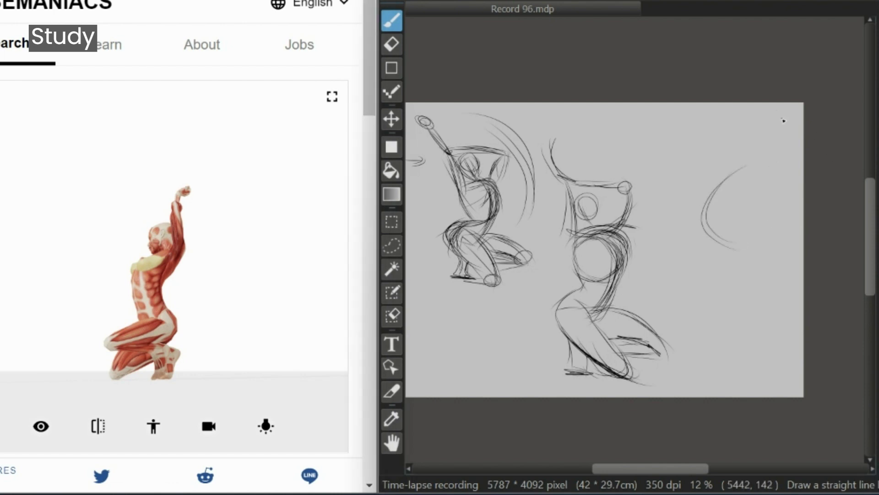
Try out several back-curve strokes for the third figure, undoing the rejected ones
key("ctrl+z")
key("ctrl+z")
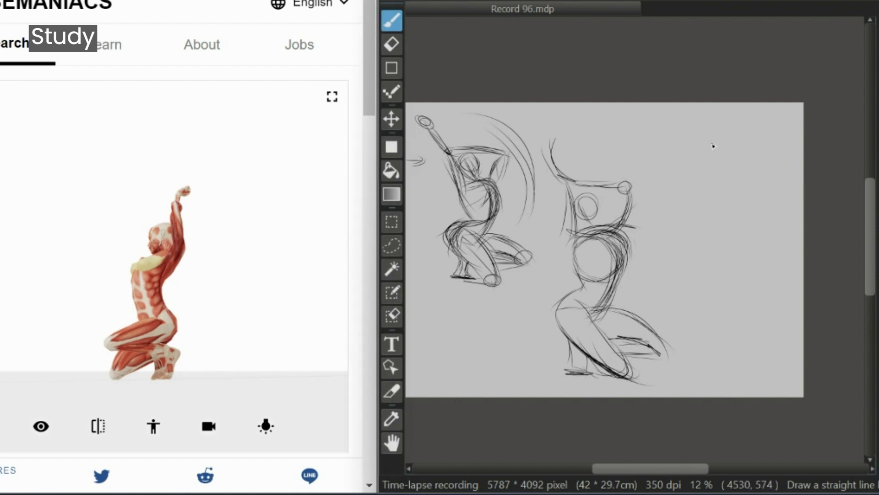
left_click_drag(713, 153, 700, 247)
key("ctrl+z")
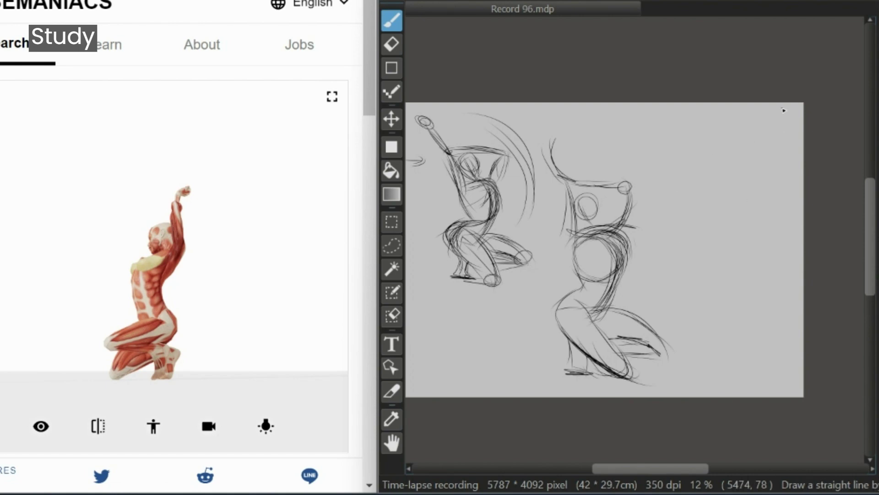
left_click_drag(750, 141, 711, 160)
left_click_drag(685, 193, 721, 242)
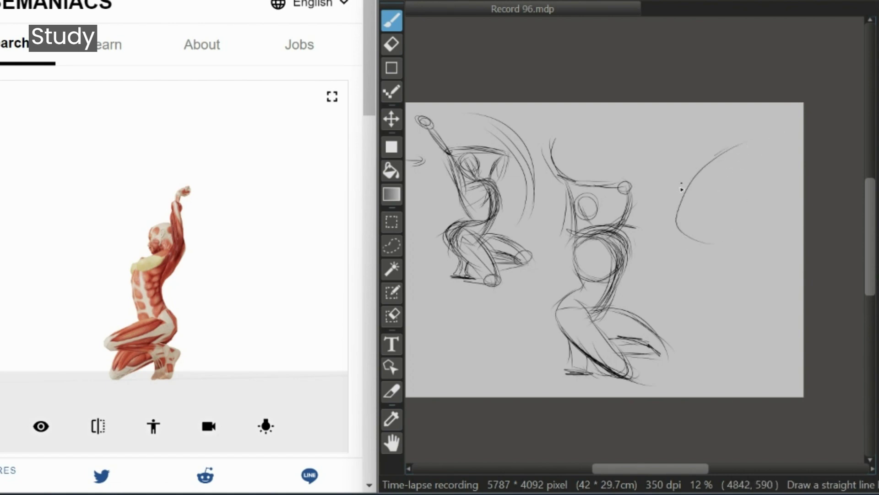
left_click_drag(712, 156, 677, 213)
key("ctrl+z")
left_click_drag(700, 167, 674, 223)
key("ctrl+z")
key("ctrl+z")
left_click_drag(700, 153, 658, 234)
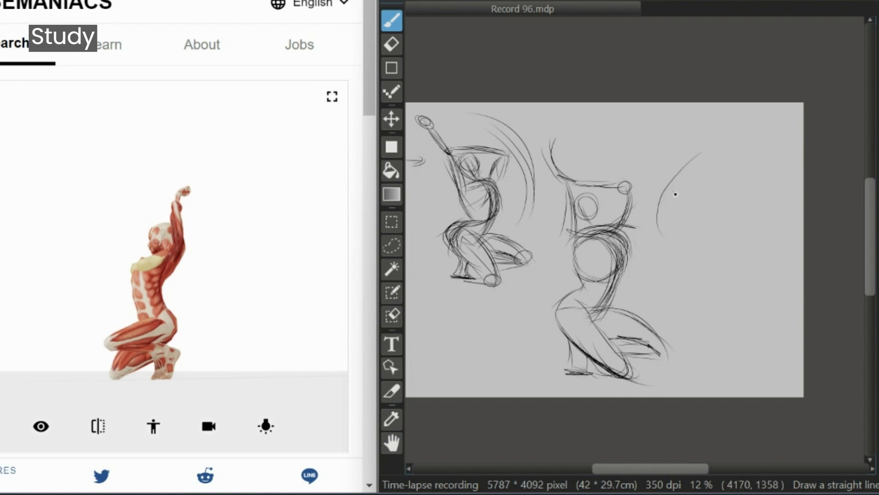
key("ctrl+z")
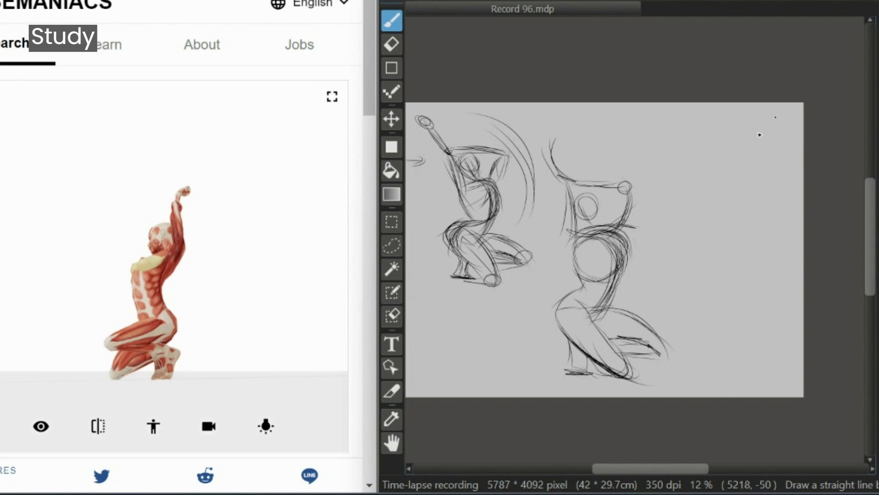
Draw the third figure's hooked back curve from the upper right and go over it
left_click_drag(724, 153, 705, 261)
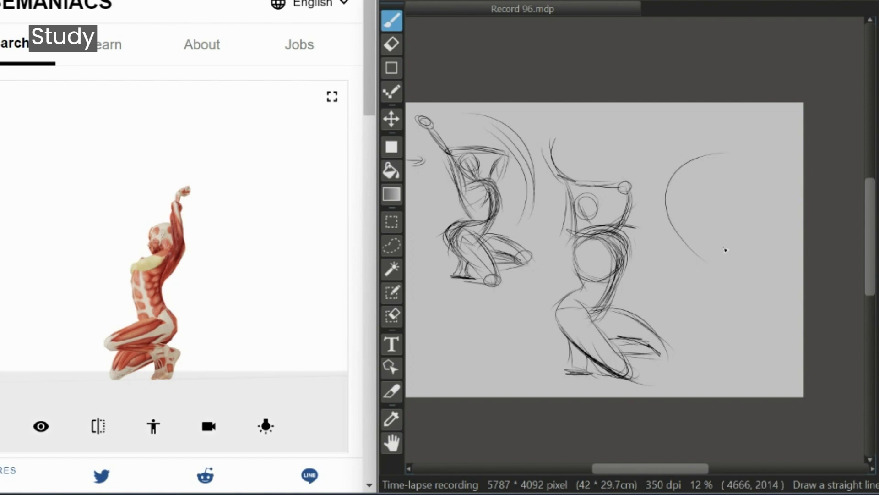
left_click_drag(738, 252, 710, 299)
key("ctrl+z")
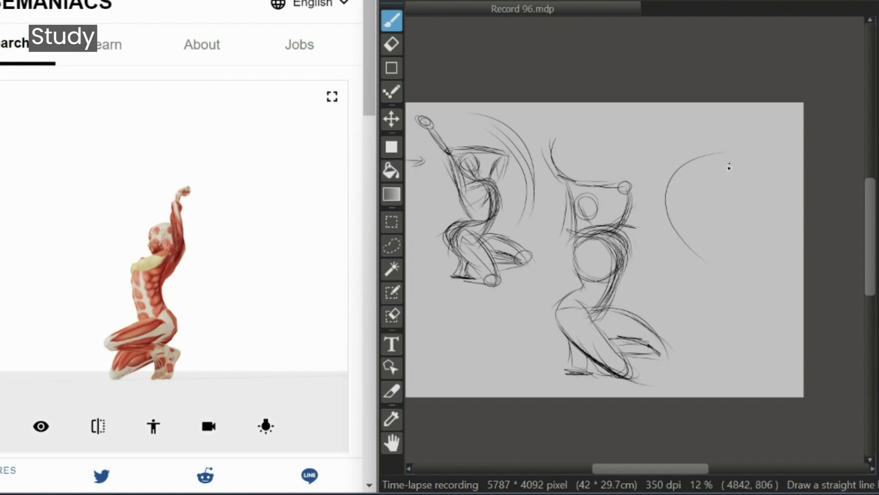
left_click_drag(765, 158, 708, 217)
left_click_drag(765, 173, 708, 222)
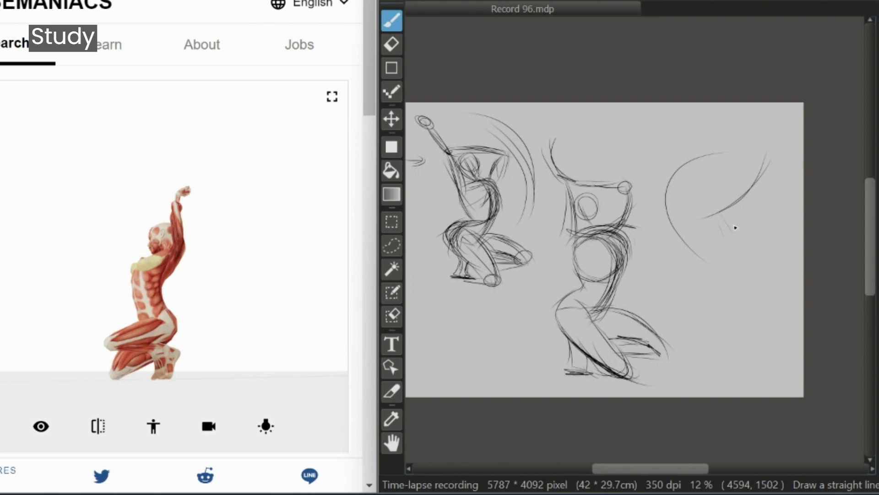
Rough in the upper body, back curve and sweeping hip lines of the third figure
mouse_move(720, 229)
left_mouse_down()
mouse_move(733, 244)
mouse_move(737, 293)
left_mouse_up()
left_click_drag(753, 242, 721, 306)
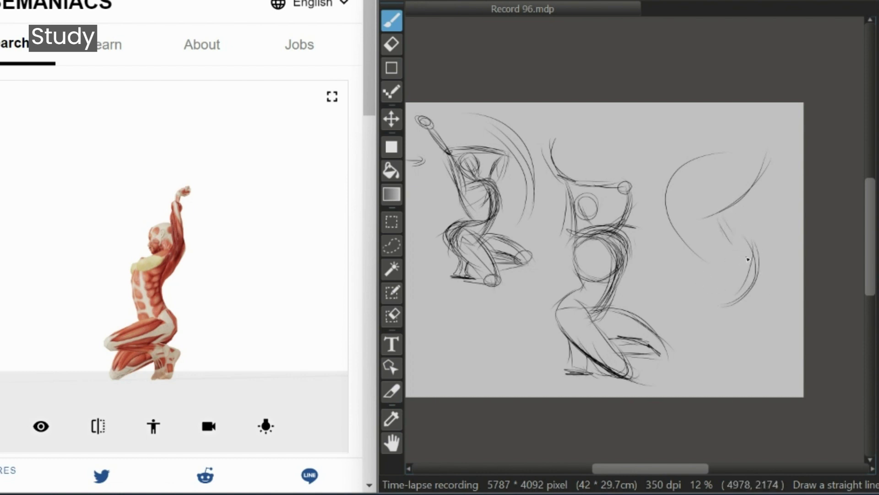
left_click_drag(746, 253, 656, 275)
left_click_drag(709, 252, 688, 256)
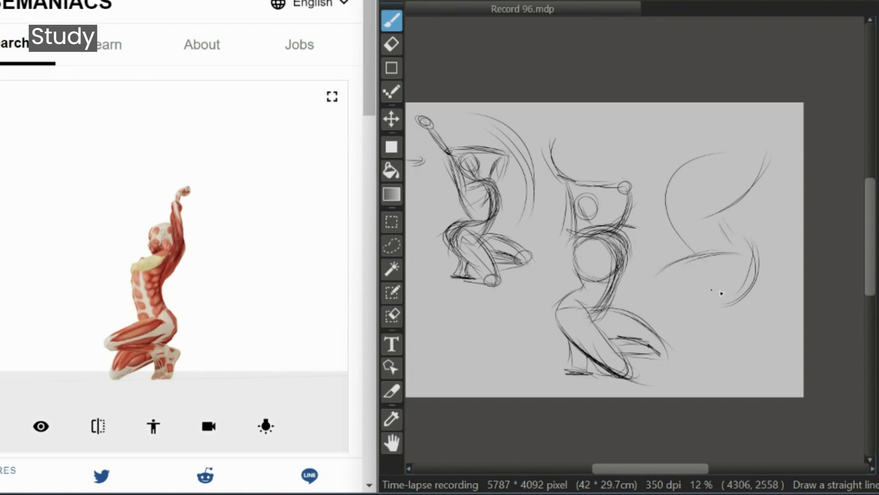
mouse_move(756, 305)
left_mouse_down()
mouse_move(698, 293)
mouse_move(678, 301)
mouse_move(770, 312)
left_mouse_up()
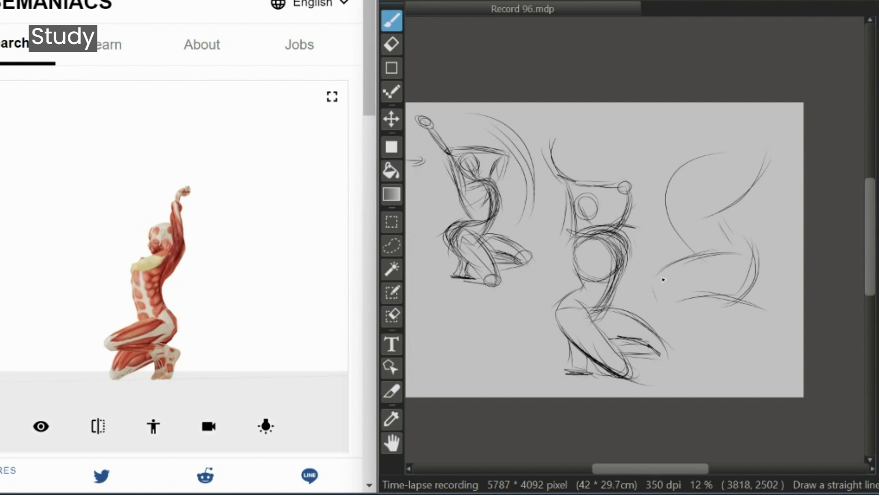
Sketch the third figure's folded thigh, lower leg lines and kneeling foot curve
left_click_drag(652, 290, 745, 320)
left_click_drag(652, 291, 762, 344)
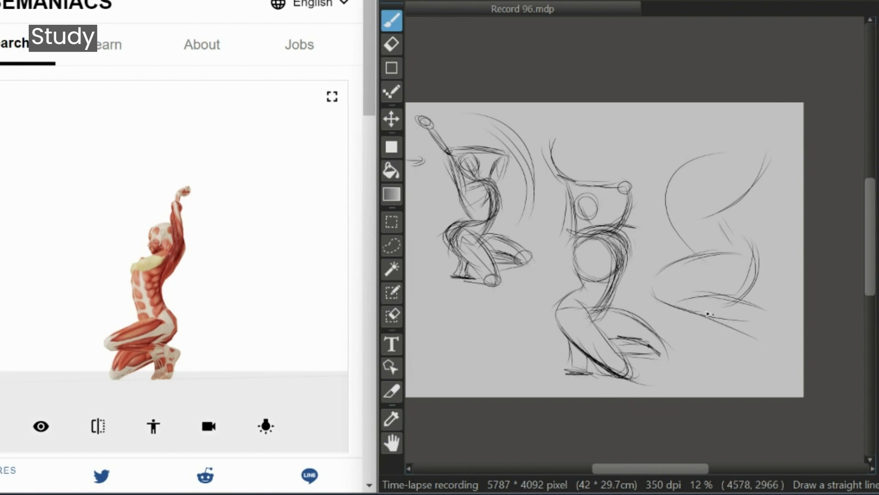
mouse_move(708, 314)
left_mouse_down()
mouse_move(756, 335)
mouse_move(789, 328)
left_mouse_up()
left_click_drag(677, 294, 796, 327)
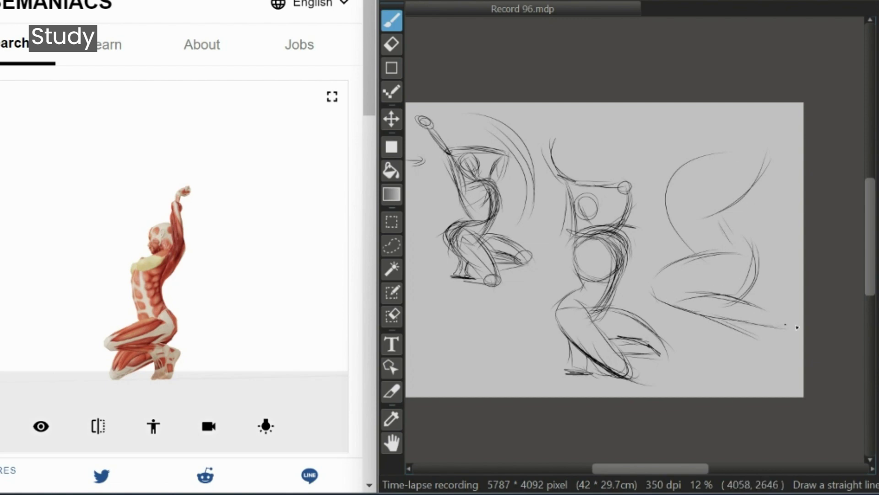
mouse_move(692, 310)
left_mouse_down()
mouse_move(795, 336)
mouse_move(723, 312)
left_mouse_up()
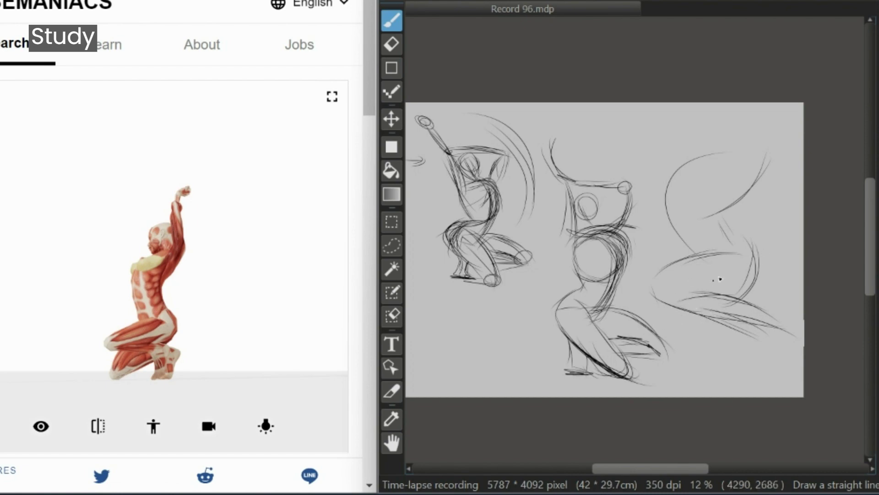
left_click_drag(697, 275, 662, 344)
mouse_move(700, 268)
left_mouse_down()
mouse_move(658, 346)
mouse_move(710, 349)
mouse_move(749, 335)
mouse_move(693, 348)
left_mouse_up()
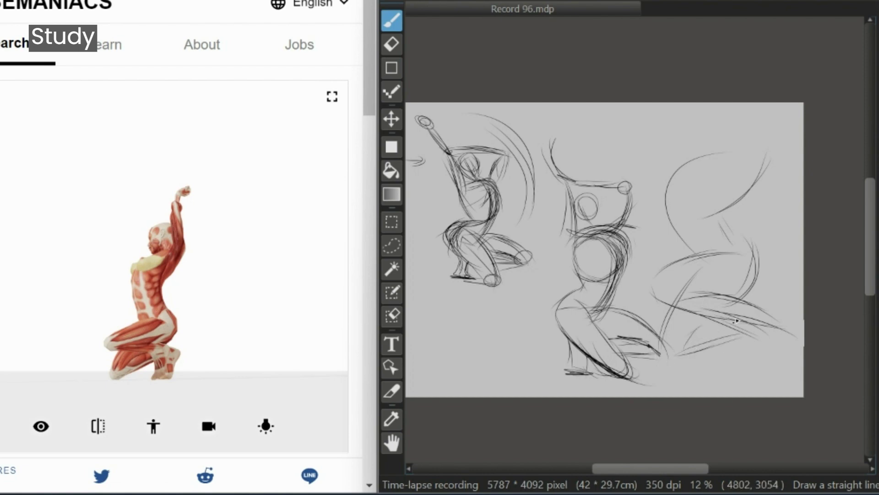
mouse_move(715, 317)
left_mouse_down()
mouse_move(672, 351)
mouse_move(755, 326)
mouse_move(721, 334)
left_mouse_up()
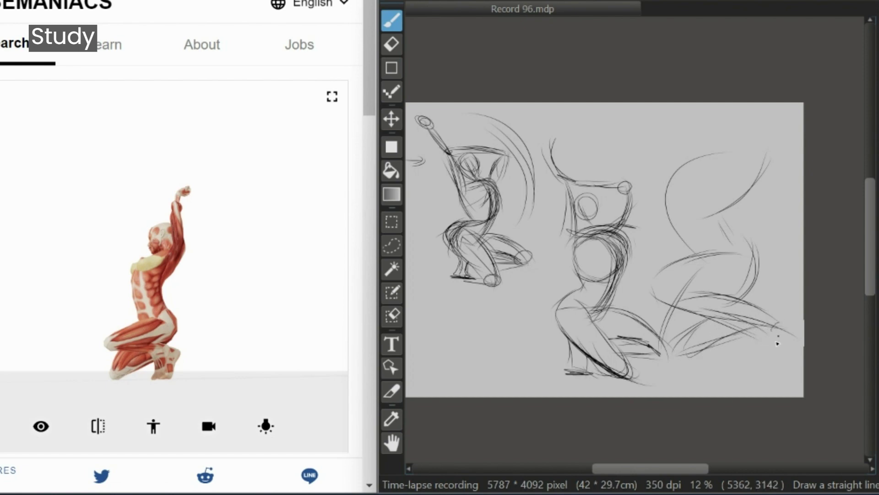
mouse_move(780, 323)
left_mouse_down()
mouse_move(764, 369)
mouse_move(740, 369)
mouse_move(763, 348)
left_mouse_up()
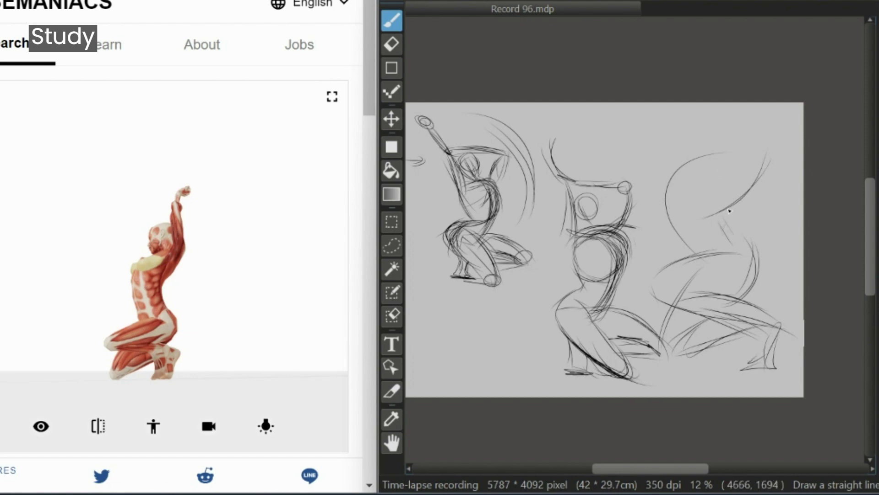
Draw the third figure's neck and a small oval head atop the back curve
mouse_move(715, 214)
left_mouse_down()
mouse_move(721, 230)
mouse_move(756, 246)
left_mouse_up()
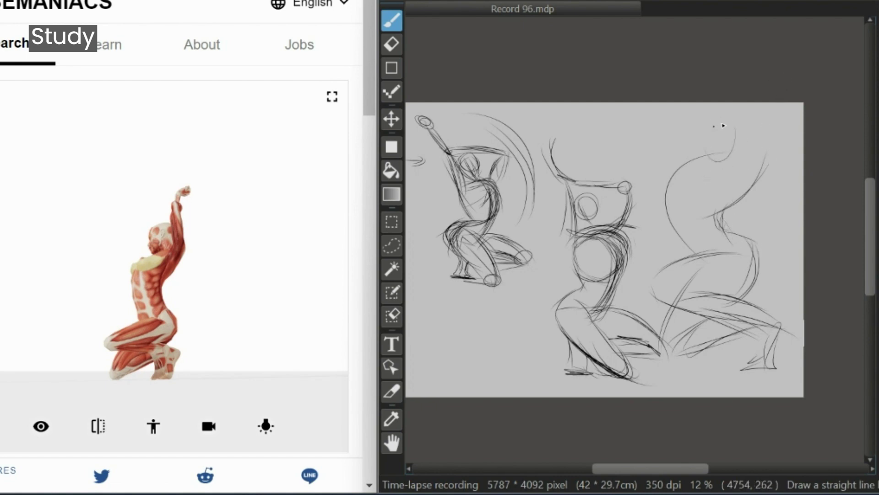
left_click_drag(724, 125, 726, 169)
mouse_move(736, 130)
left_mouse_down()
mouse_move(735, 158)
mouse_move(734, 142)
left_mouse_up()
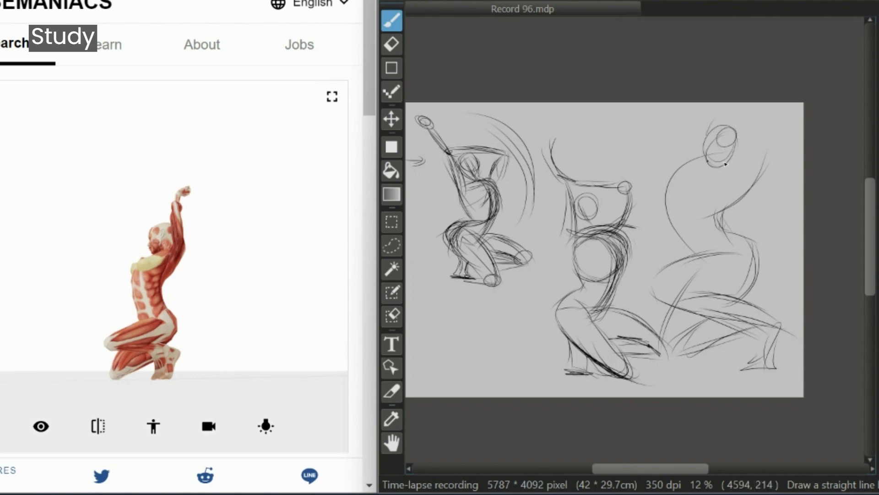
left_click_drag(706, 172, 729, 155)
Scale the third figure down with Transform (Ctrl+T) to match the other two
key("ctrl+t")
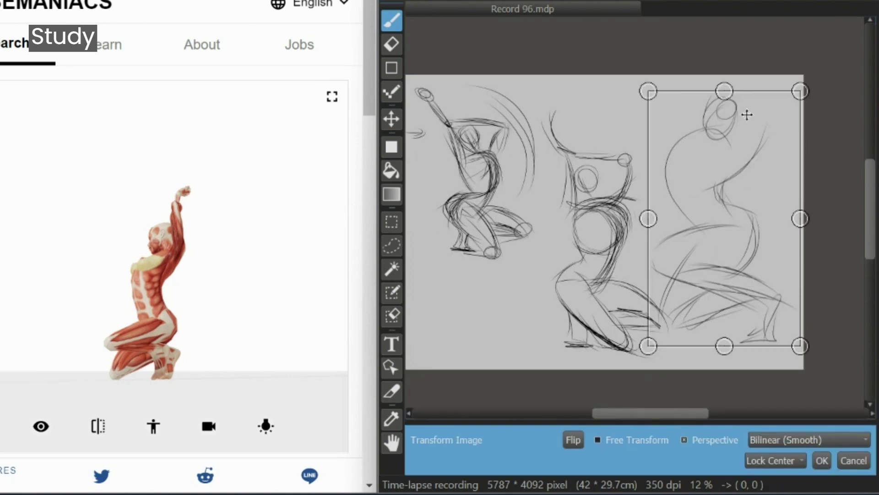
left_click_drag(648, 91, 678, 136)
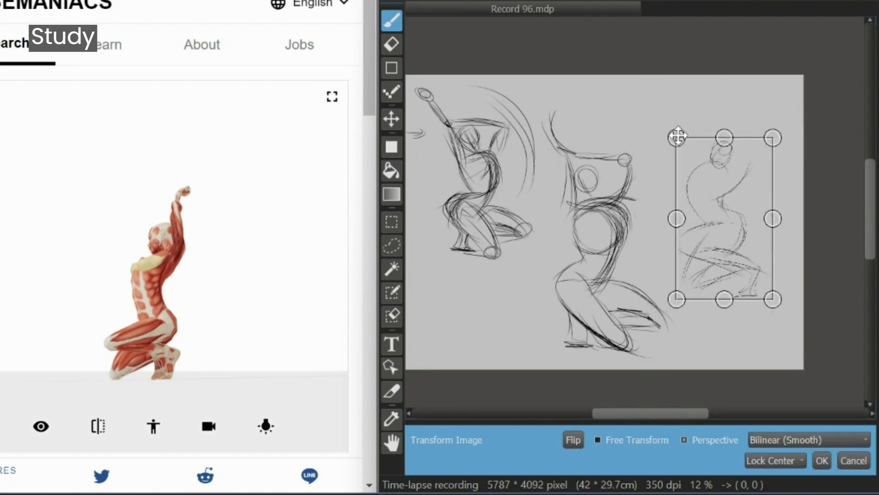
key("Return")
Add a short jaw stroke below the third head, undoing a hooked stroke
scroll(731, 223, "down", 1)
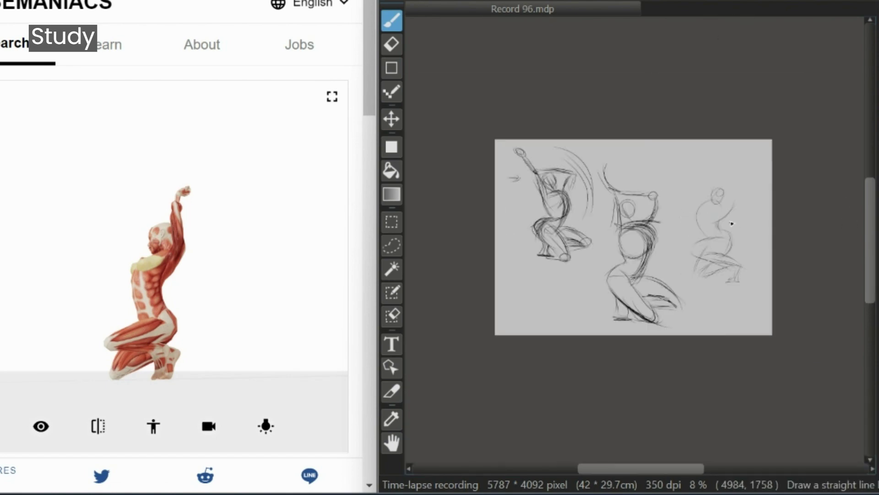
scroll(731, 223, "up", 5)
left_click_drag(666, 149, 696, 169)
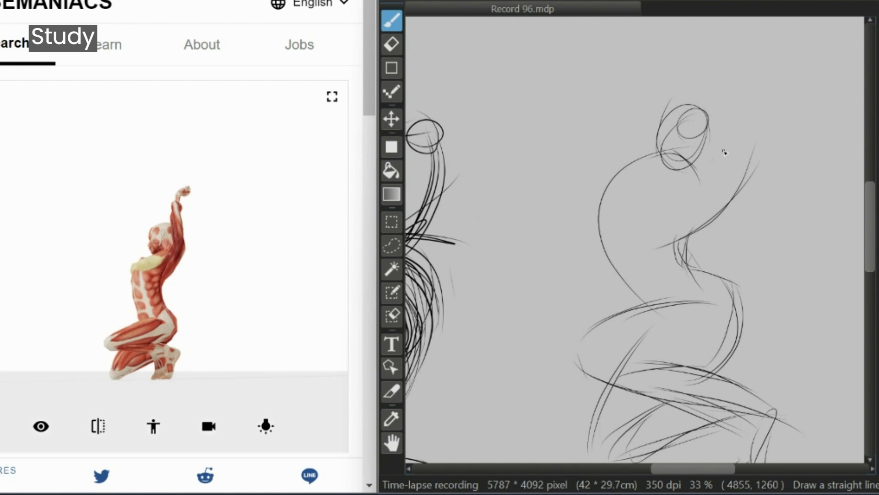
mouse_move(704, 169)
left_mouse_down()
mouse_move(728, 151)
mouse_move(692, 192)
left_mouse_up()
key("ctrl+z")
Sketch the shoulder line and raised arm's outer and inner edges, undoing the torso contour strokes
left_click_drag(717, 155, 689, 170)
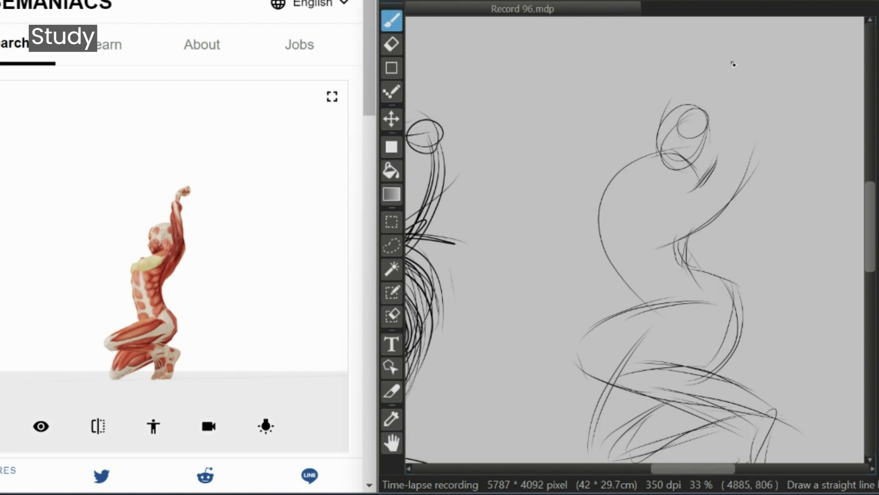
left_click_drag(748, 79, 737, 160)
left_click_drag(743, 72, 735, 180)
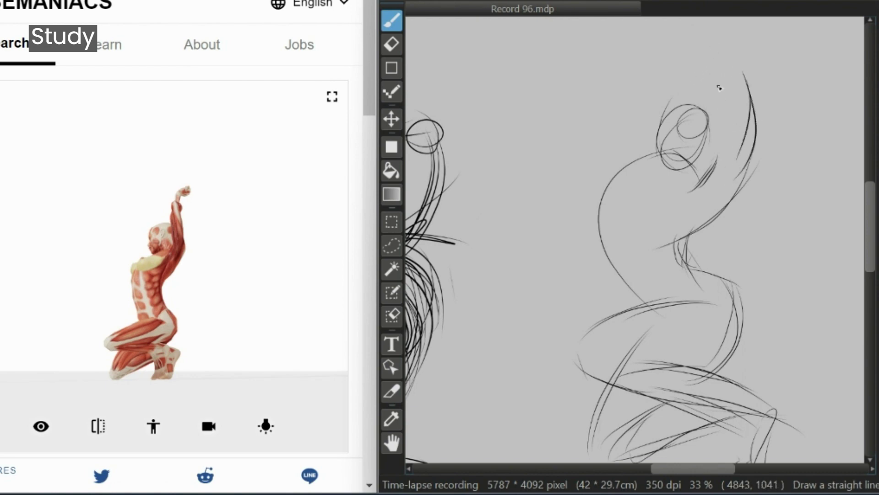
left_click_drag(716, 68, 723, 171)
mouse_move(729, 75)
left_mouse_down()
mouse_move(712, 170)
mouse_move(730, 178)
mouse_move(713, 202)
left_mouse_up()
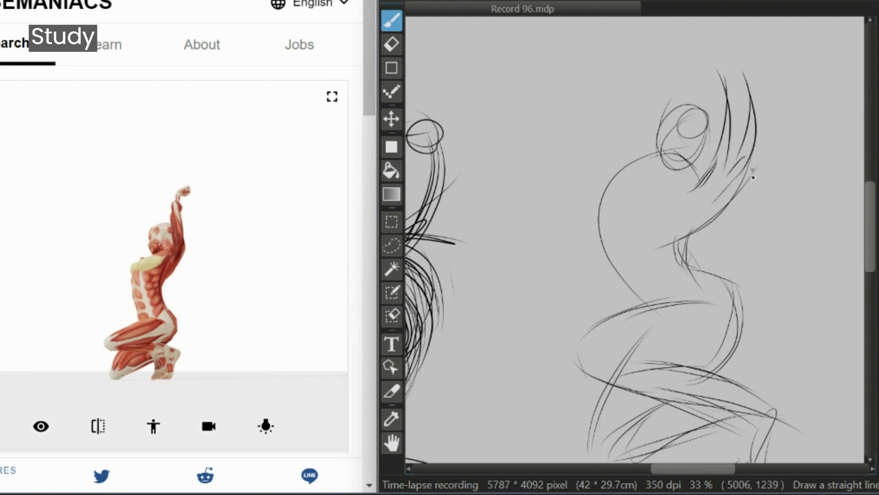
left_click_drag(755, 166, 726, 202)
left_click_drag(726, 200, 687, 228)
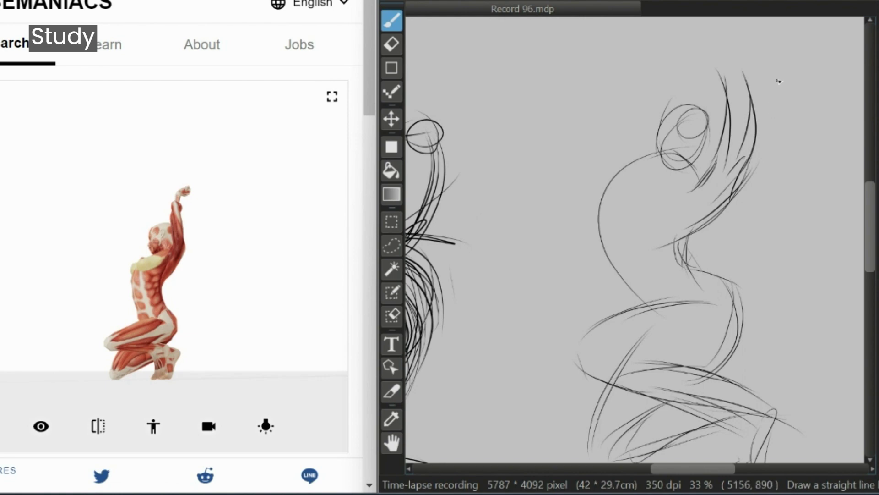
key("ctrl+z")
key("ctrl+z")
key("ctrl+z")
key("ctrl+z")
key("ctrl+z")
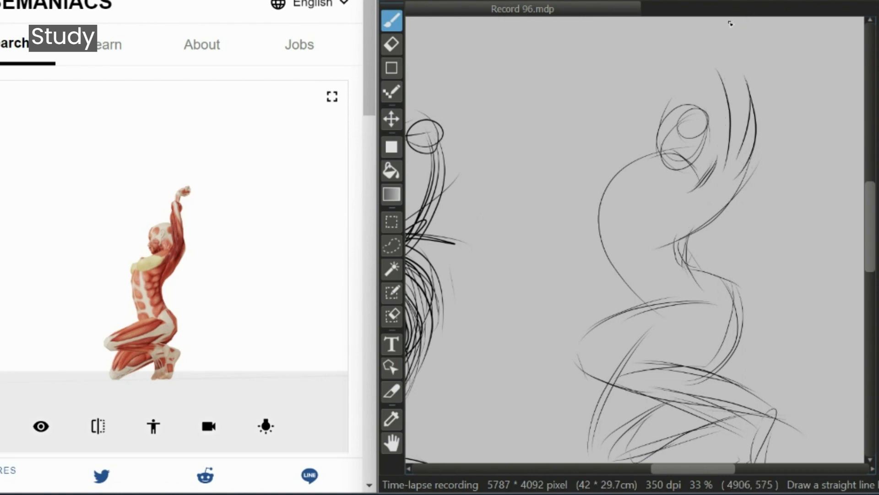
key("ctrl+z")
key("ctrl+z")
key("ctrl+z")
Redraw the raised arm's outer and left contours up above the head
left_click_drag(755, 73, 741, 117)
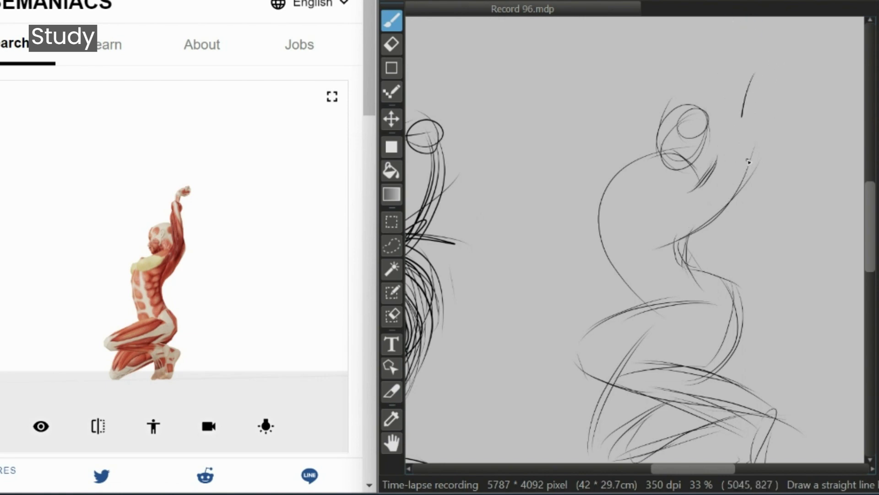
left_click_drag(756, 69, 740, 164)
left_click_drag(720, 64, 723, 165)
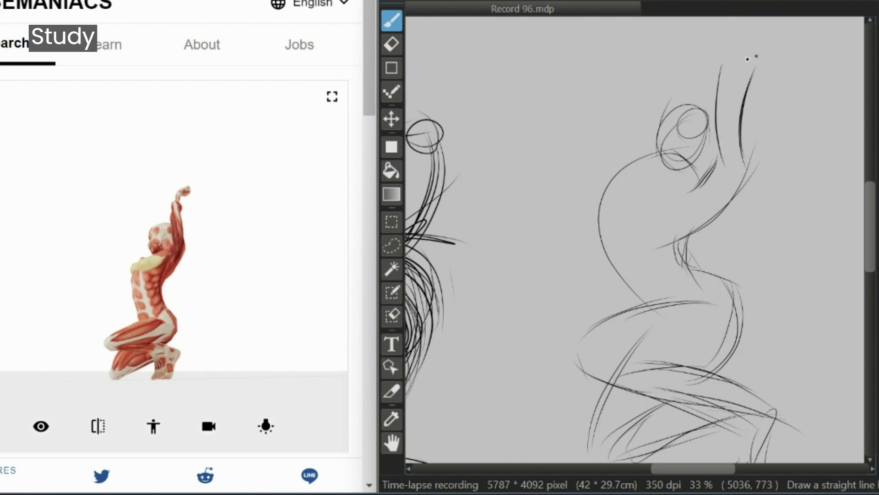
left_click_drag(734, 64, 713, 149)
key("ctrl+z")
key("ctrl+z")
left_click_drag(734, 73, 710, 155)
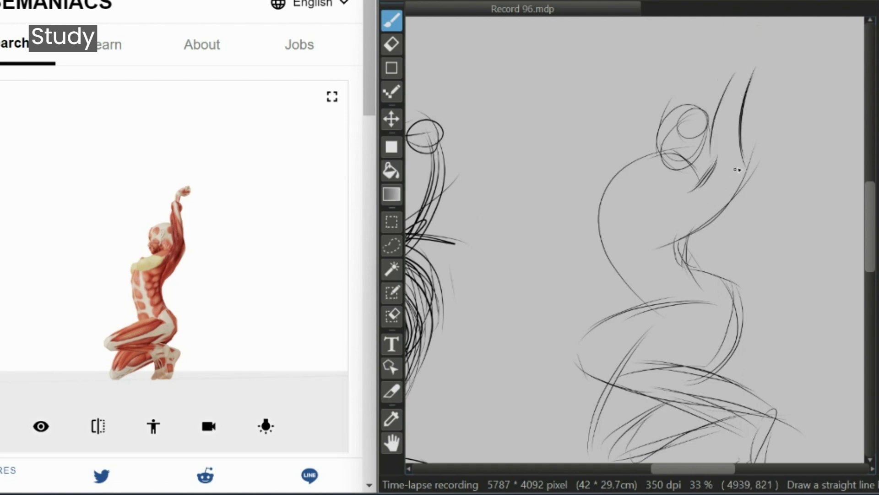
mouse_move(744, 57)
left_mouse_down()
mouse_move(713, 163)
mouse_move(708, 153)
left_mouse_up()
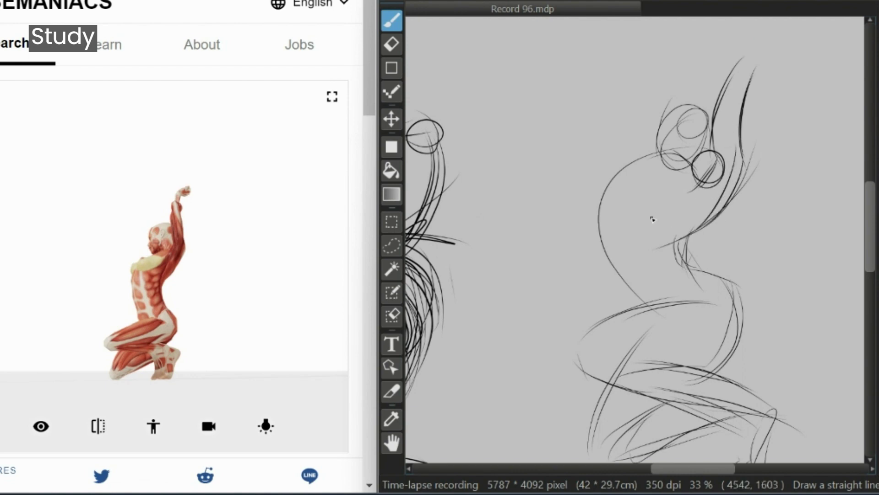
Redraw the back curve, waist, and a bold looping thigh and hip stroke
left_click_drag(655, 176, 669, 190)
left_click_drag(643, 159, 612, 192)
left_click_drag(654, 161, 606, 200)
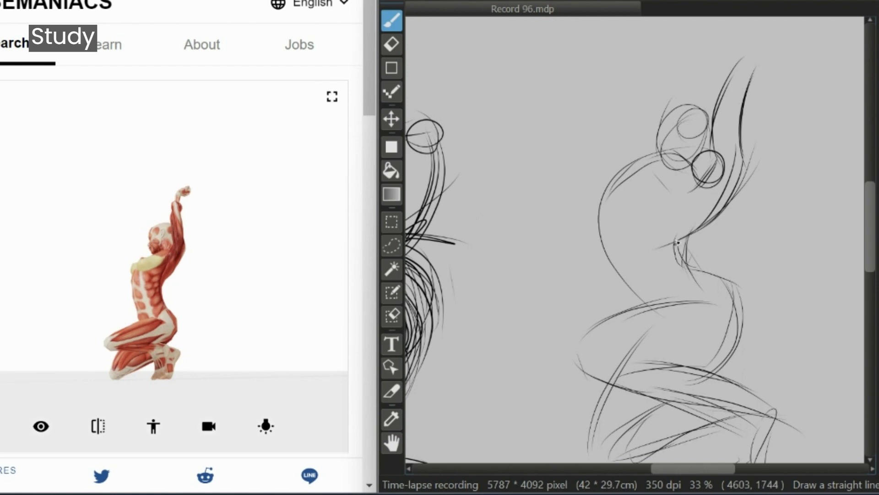
mouse_move(667, 253)
left_mouse_down()
mouse_move(698, 278)
mouse_move(742, 283)
mouse_move(731, 336)
left_mouse_up()
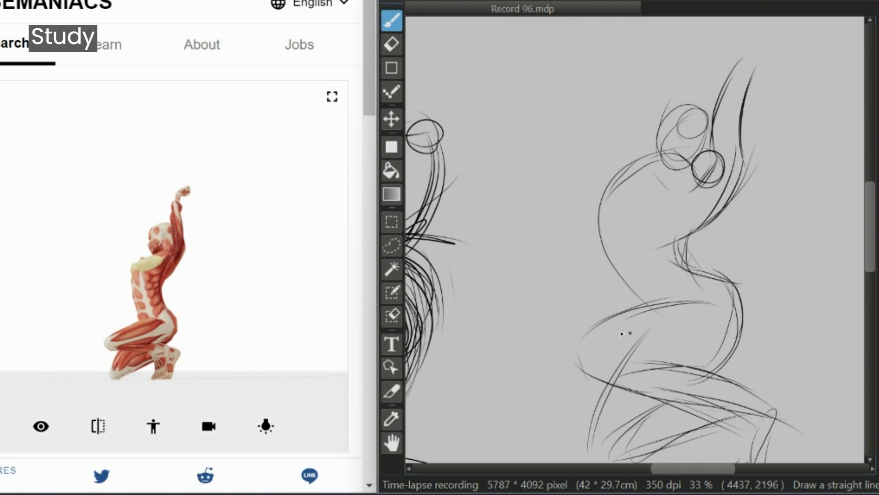
left_click_drag(669, 300, 595, 373)
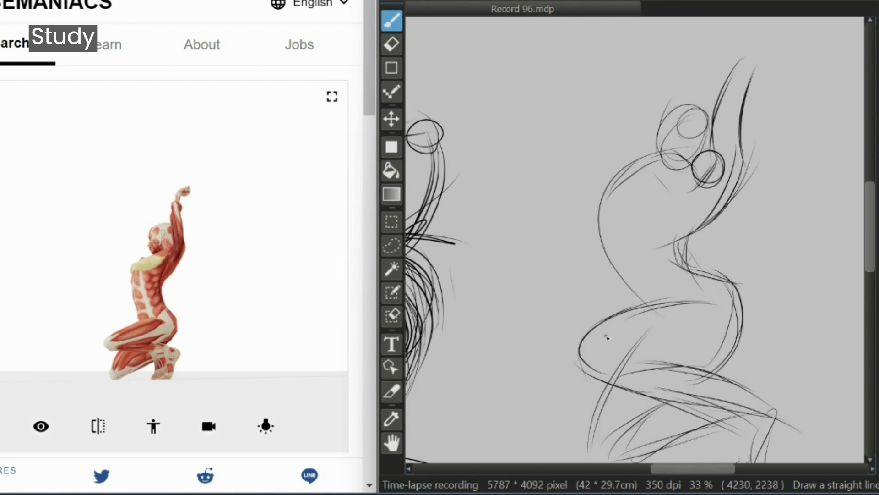
left_click_drag(627, 312, 570, 371)
mouse_move(641, 310)
left_mouse_down()
mouse_move(565, 392)
mouse_move(588, 345)
mouse_move(698, 398)
left_mouse_up()
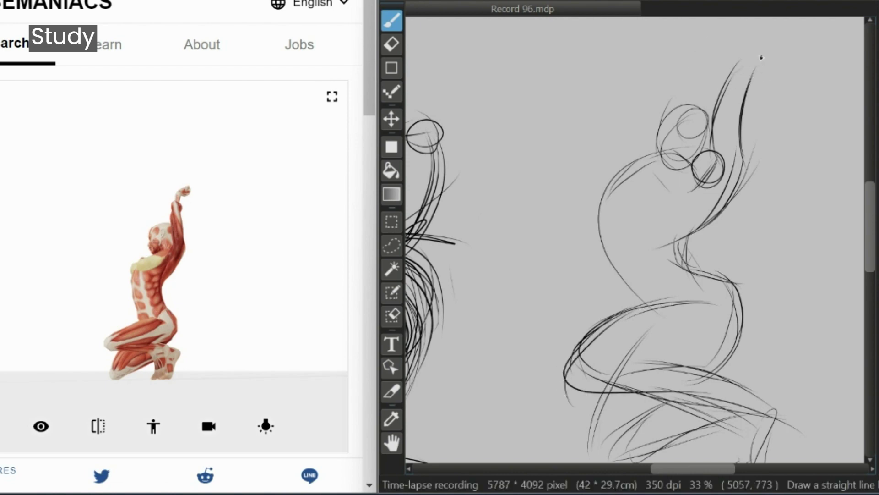
Darken the right figure's raised arm, capping its top and adding arcs above it
mouse_move(732, 73)
left_mouse_down()
mouse_move(727, 83)
mouse_move(760, 74)
mouse_move(762, 110)
mouse_move(760, 79)
left_mouse_up()
left_click_drag(755, 79, 743, 120)
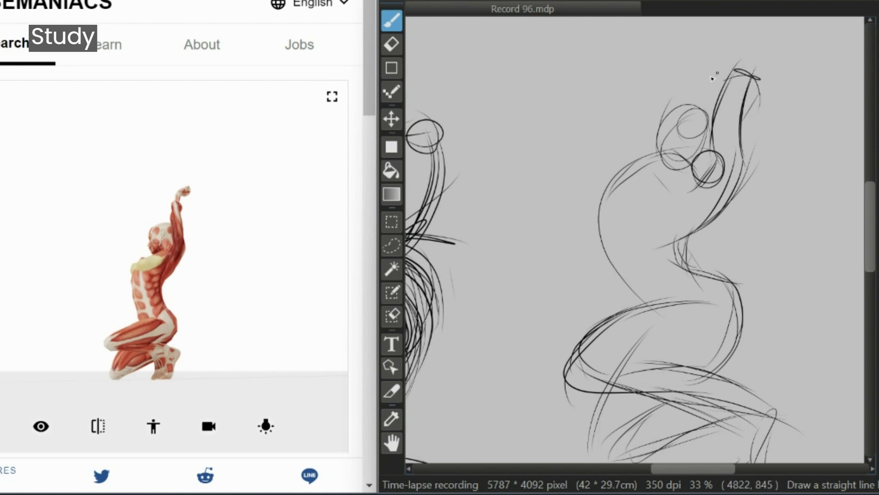
mouse_move(713, 72)
left_mouse_down()
mouse_move(761, 42)
mouse_move(772, 54)
left_mouse_up()
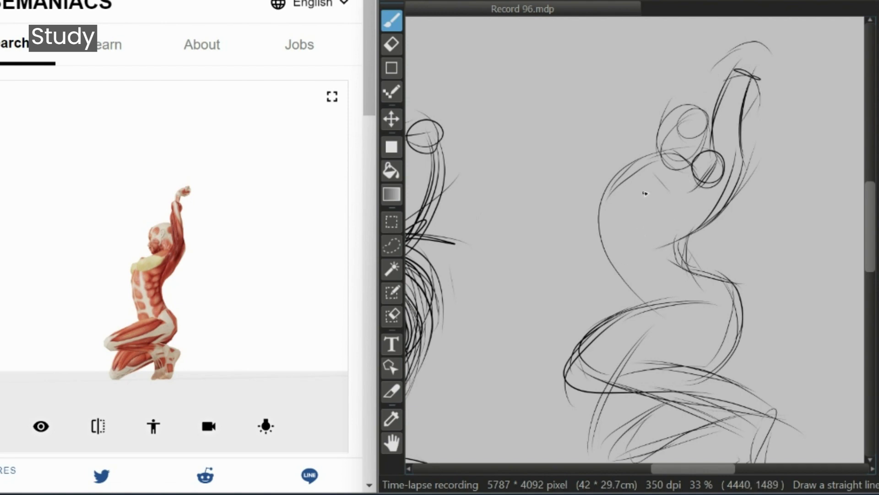
Strengthen the torso's left contour, shoulder circle edge and chest side lines
mouse_move(610, 187)
left_mouse_down()
mouse_move(612, 220)
mouse_move(650, 300)
left_mouse_up()
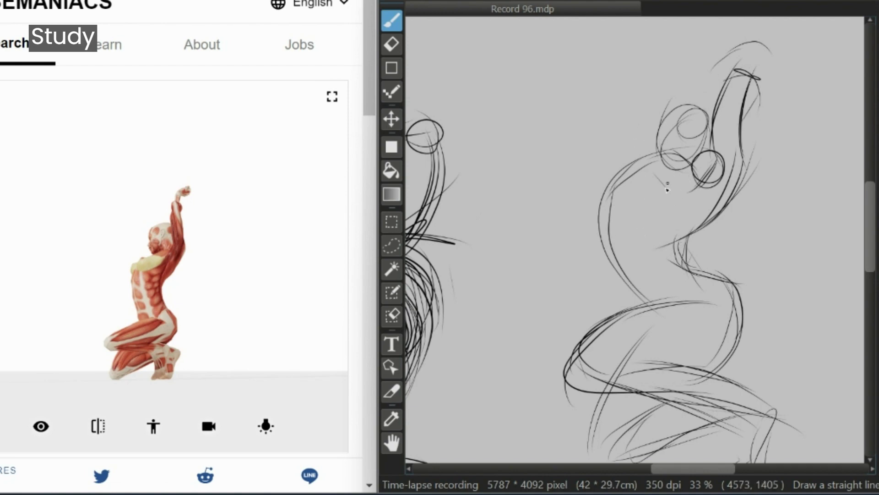
left_click_drag(721, 173, 688, 201)
mouse_move(722, 174)
left_mouse_down()
mouse_move(649, 194)
mouse_move(628, 176)
left_mouse_up()
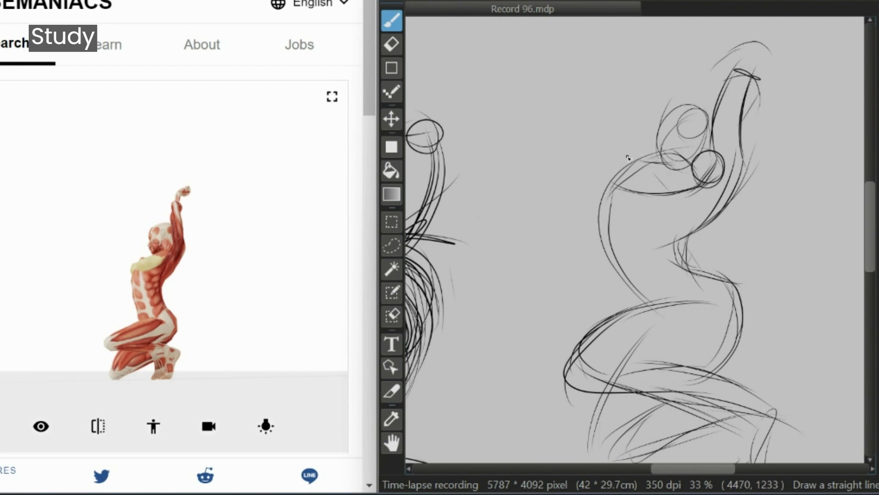
left_click_drag(637, 155, 619, 191)
mouse_move(605, 183)
left_mouse_down()
mouse_move(599, 156)
mouse_move(636, 158)
left_mouse_up()
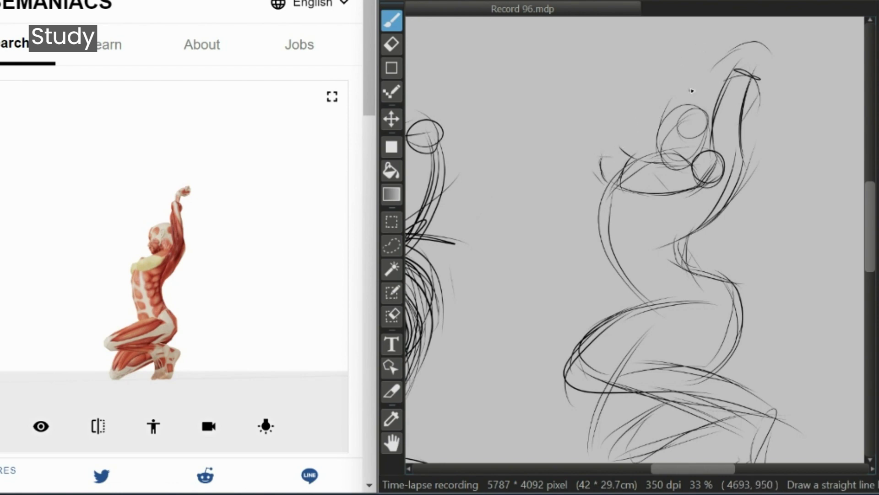
Outline and reinforce the head's left, top and right edges
left_click_drag(664, 100, 655, 154)
mouse_move(658, 102)
left_mouse_down()
mouse_move(680, 165)
mouse_move(687, 161)
left_mouse_up()
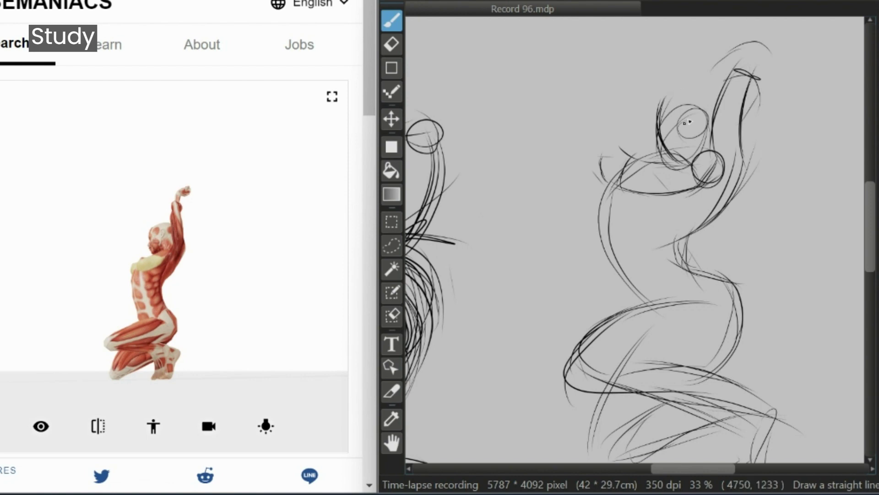
left_click_drag(680, 94, 716, 124)
mouse_move(660, 108)
left_mouse_down()
mouse_move(712, 104)
mouse_move(654, 123)
left_mouse_up()
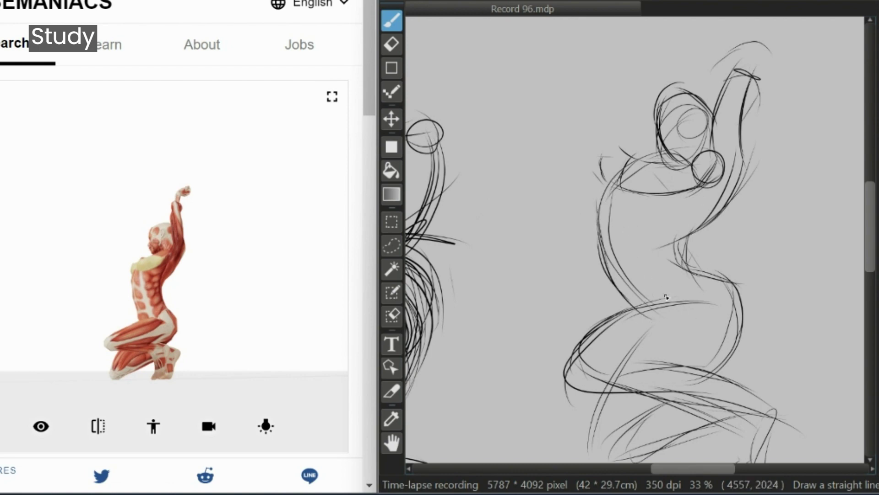
Trace the hip curve and extend the thigh line down into the knee
left_click_drag(684, 298, 568, 375)
mouse_move(671, 303)
left_mouse_down()
mouse_move(547, 372)
mouse_move(587, 394)
left_mouse_up()
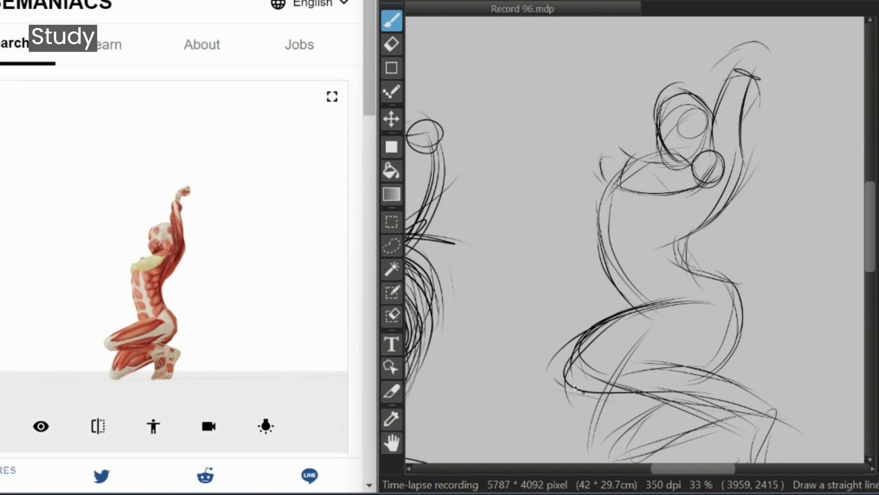
mouse_move(548, 352)
left_mouse_down()
mouse_move(573, 384)
mouse_move(564, 385)
mouse_move(682, 403)
mouse_move(751, 438)
left_mouse_up()
mouse_move(618, 395)
left_mouse_down()
mouse_move(733, 424)
mouse_move(774, 424)
left_mouse_up()
mouse_move(706, 403)
left_mouse_down()
mouse_move(758, 403)
mouse_move(724, 419)
left_mouse_up()
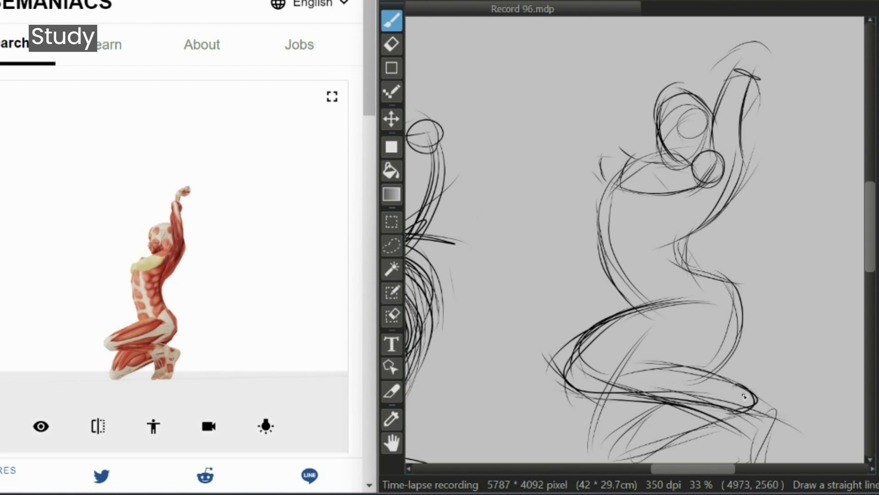
Shape a small pointed oval knee and drop the shin line from it
mouse_move(761, 395)
left_mouse_down()
mouse_move(756, 428)
mouse_move(728, 410)
mouse_move(779, 419)
mouse_move(776, 408)
mouse_move(792, 410)
left_mouse_up()
left_click_drag(792, 410, 751, 432)
left_click_drag(758, 394, 778, 421)
left_click_drag(769, 426, 764, 461)
left_click_drag(751, 396, 762, 418)
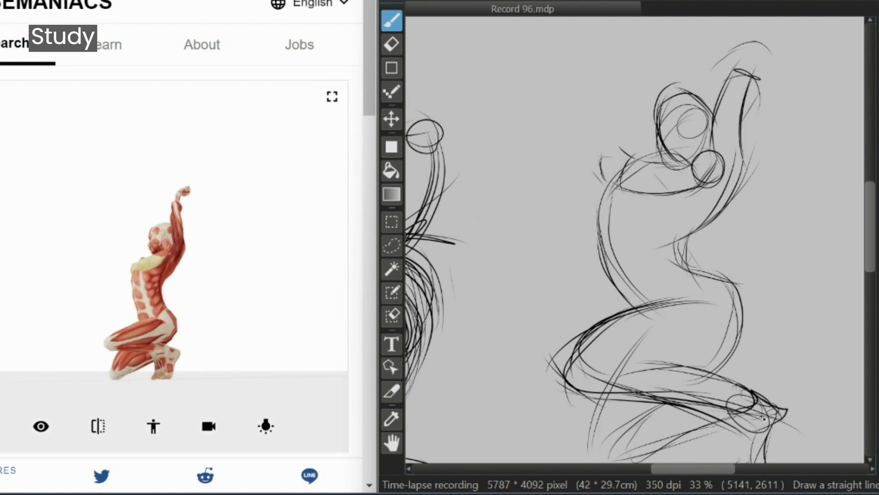
Sketch the lower leg below the knee with a ground line and V-shaped foot
scroll(710, 191, "down", 3)
scroll(721, 243, "up", 2)
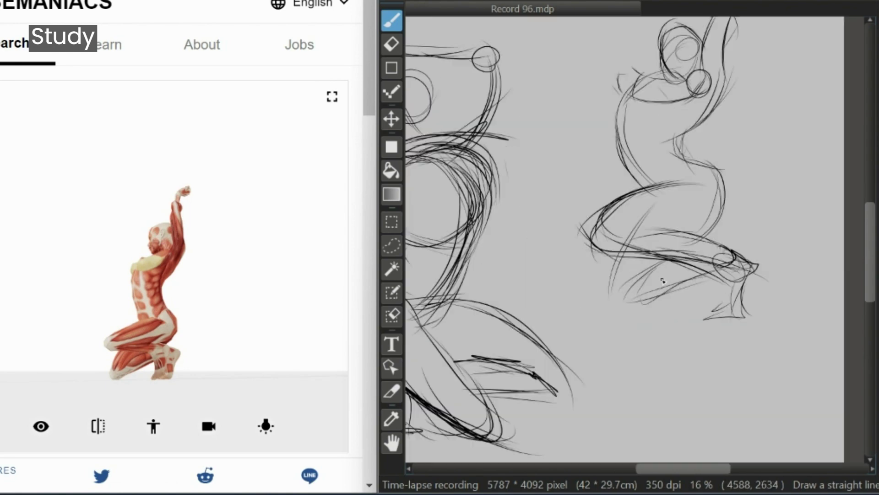
scroll(721, 244, "up", 2)
mouse_move(627, 208)
left_mouse_down()
mouse_move(593, 259)
mouse_move(578, 324)
left_mouse_up()
left_click_drag(607, 231, 616, 326)
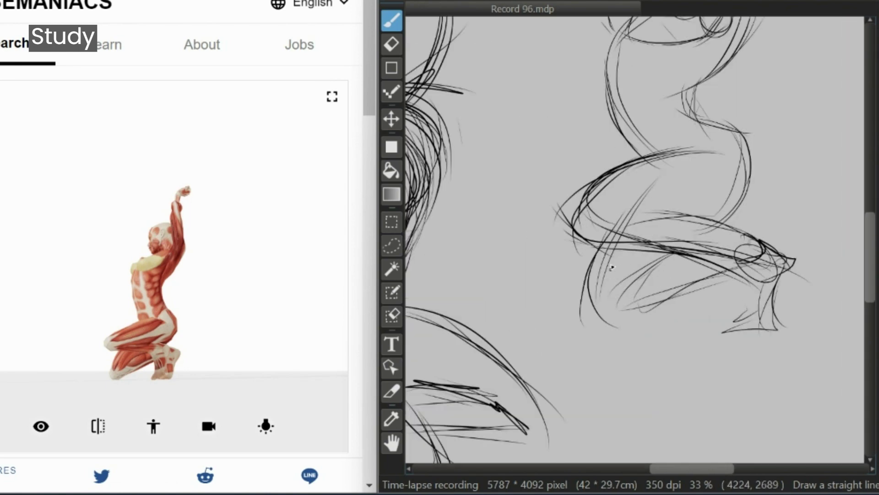
mouse_move(607, 249)
left_mouse_down()
mouse_move(594, 298)
mouse_move(651, 305)
mouse_move(709, 268)
mouse_move(612, 325)
left_mouse_up()
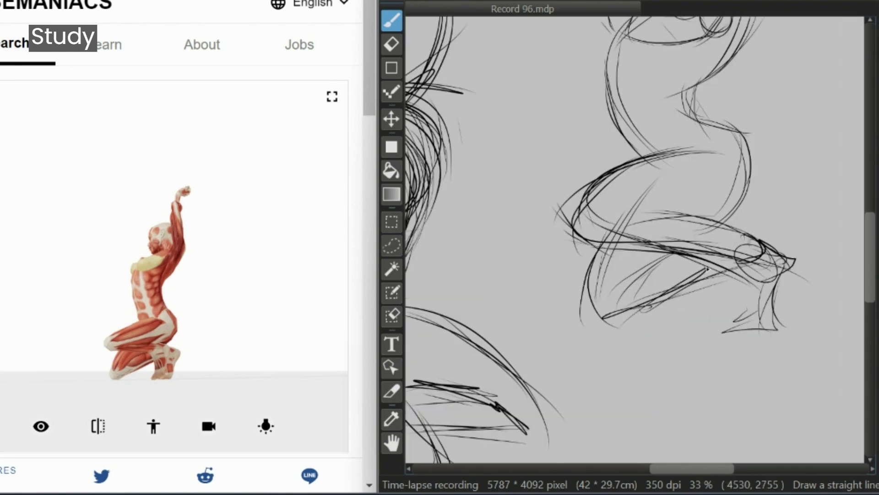
mouse_move(673, 284)
left_mouse_down()
mouse_move(608, 333)
mouse_move(664, 321)
mouse_move(728, 328)
left_mouse_up()
Darken the figure's back curve down through the waist to the hip
scroll(701, 301, "down", 4)
scroll(721, 196, "up", 3)
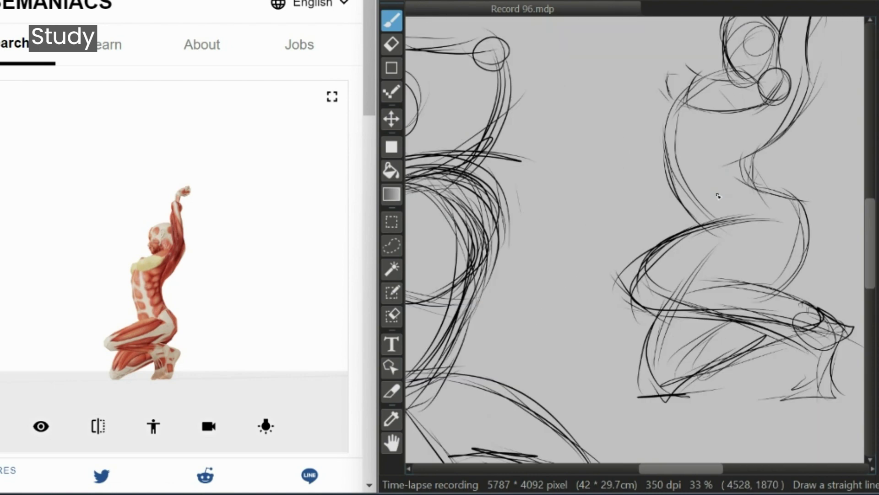
scroll(720, 196, "up", 1)
scroll(673, 158, "down", 3)
scroll(673, 158, "up", 2)
mouse_move(782, 105)
left_mouse_down()
mouse_move(757, 143)
mouse_move(777, 167)
left_mouse_up()
left_click_drag(761, 118, 778, 169)
mouse_move(779, 106)
left_mouse_down()
mouse_move(790, 170)
mouse_move(729, 201)
left_mouse_up()
mouse_move(790, 165)
left_mouse_down()
mouse_move(728, 197)
mouse_move(730, 206)
left_mouse_up()
scroll(749, 194, "down", 4)
scroll(691, 196, "up", 5)
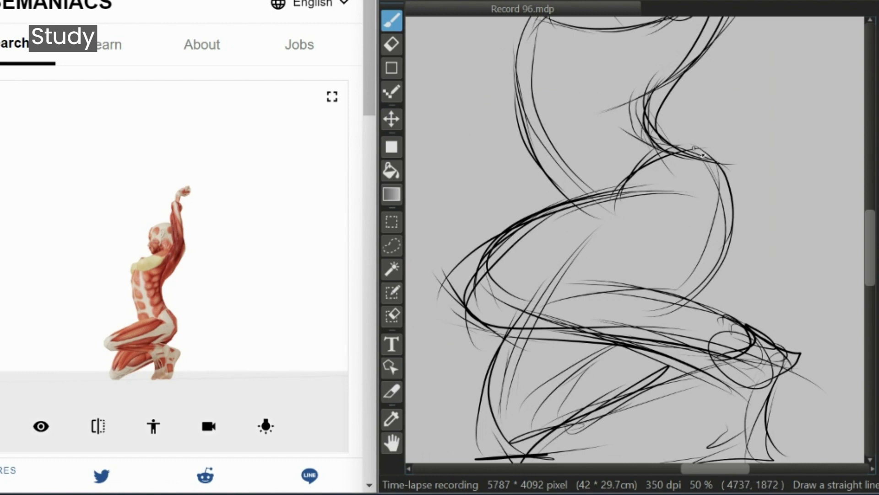
left_click_drag(702, 155, 677, 287)
mouse_move(705, 158)
left_mouse_down()
mouse_move(683, 293)
mouse_move(671, 284)
mouse_move(522, 271)
mouse_move(742, 323)
left_mouse_up()
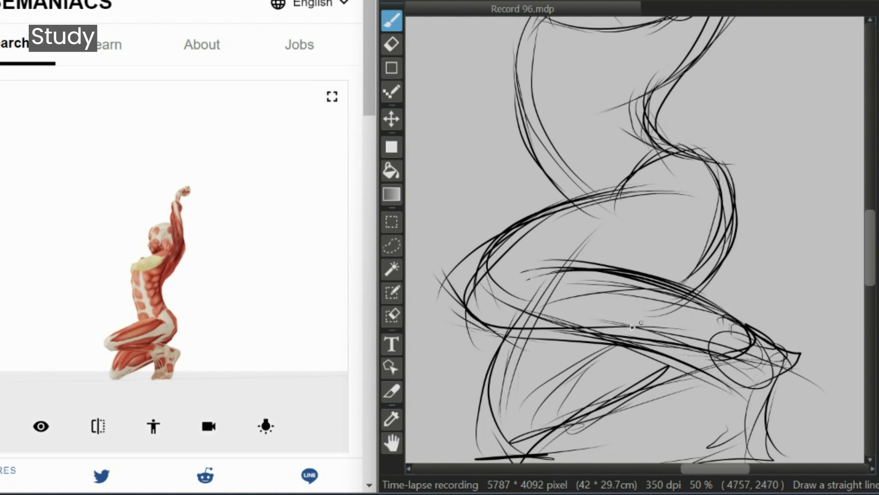
Add long strokes along the thigh and across the hip, redrawing one misplaced curve
left_click_drag(503, 331, 714, 341)
left_click_drag(584, 328, 735, 355)
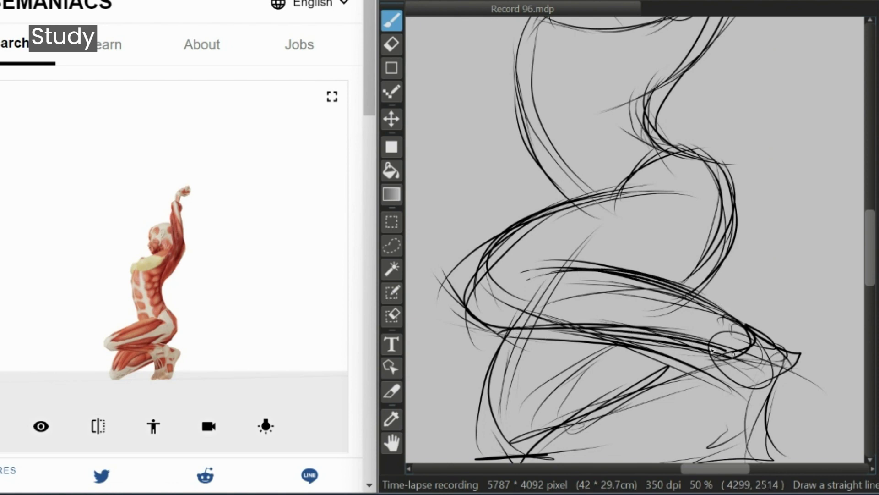
scroll(614, 261, "down", 2)
scroll(613, 261, "up", 1)
scroll(613, 261, "up", 1)
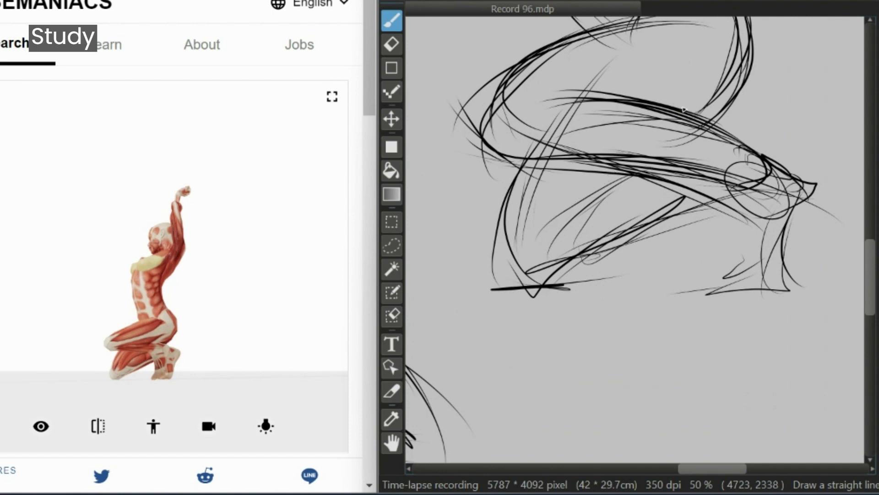
left_click_drag(536, 220, 666, 176)
key("ctrl+z")
left_click_drag(531, 223, 664, 193)
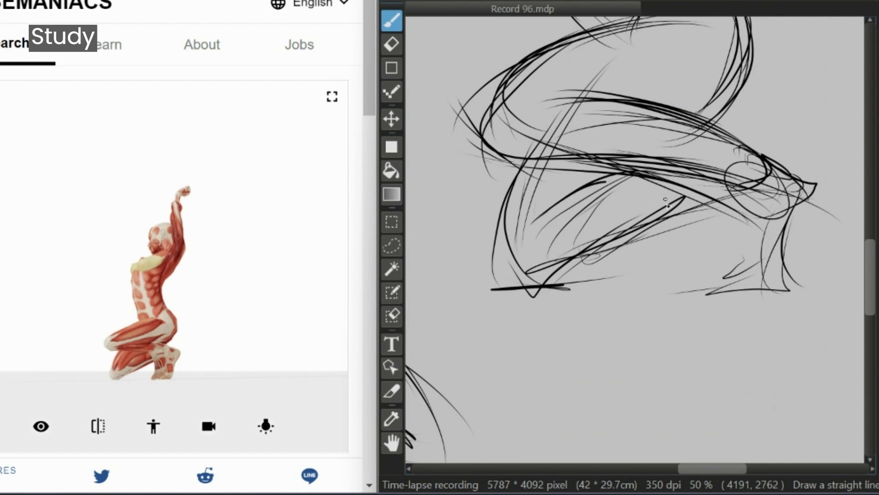
left_click_drag(529, 229, 664, 180)
Replace the stray long curve with short ribcage and abdomen strokes on the torso
scroll(615, 242, "down", 3)
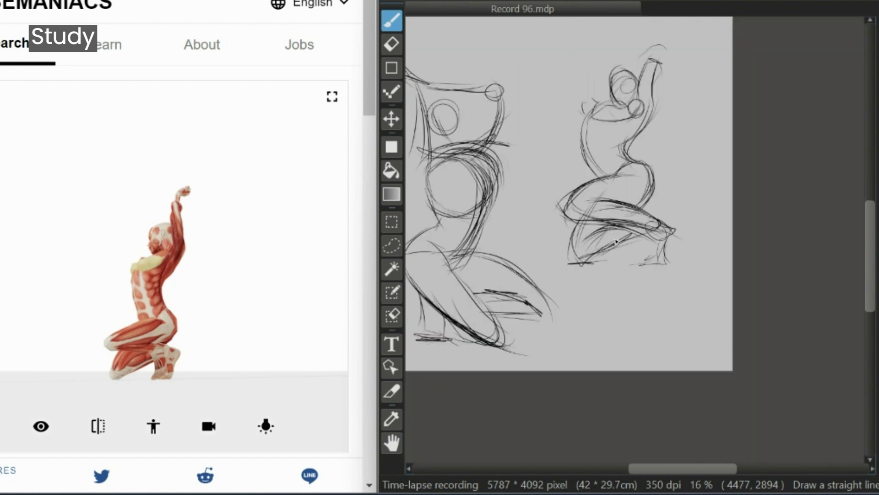
scroll(625, 183, "down", 2)
scroll(625, 182, "up", 3)
scroll(595, 215, "up", 3)
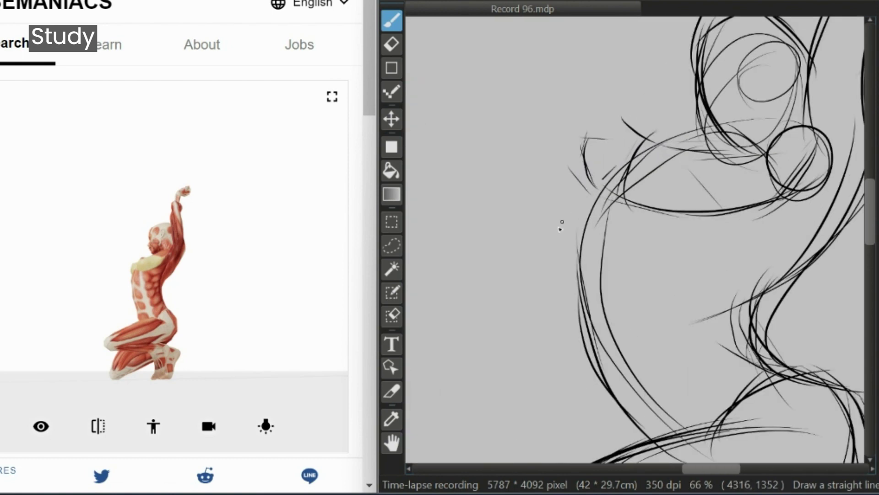
key("ctrl+z")
left_click_drag(728, 317, 627, 258)
mouse_move(701, 316)
left_mouse_down()
mouse_move(625, 261)
mouse_move(603, 265)
mouse_move(581, 293)
left_mouse_up()
left_click_drag(601, 250, 582, 293)
left_click_drag(629, 247, 664, 264)
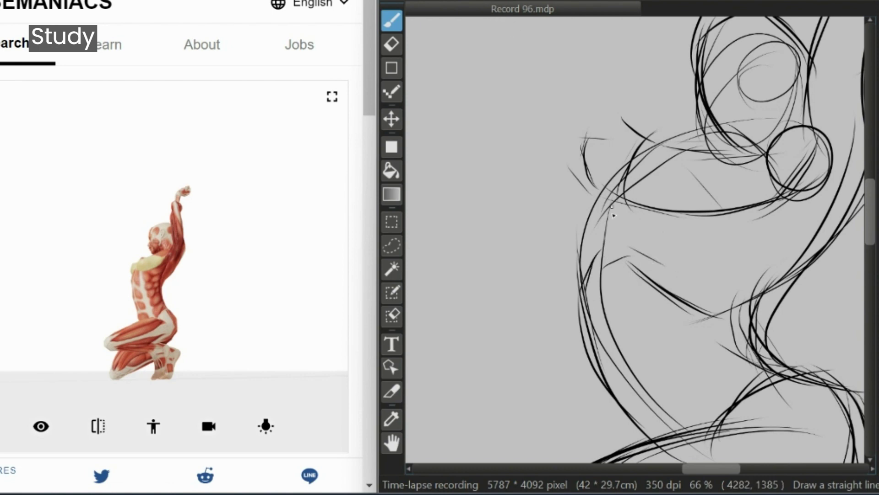
Sweep two long arcs to the left of the right figure
scroll(623, 220, "down", 5)
scroll(632, 151, "up", 3)
mouse_move(648, 140)
left_mouse_down()
mouse_move(588, 224)
mouse_move(598, 271)
left_mouse_up()
scroll(681, 137, "down", 2)
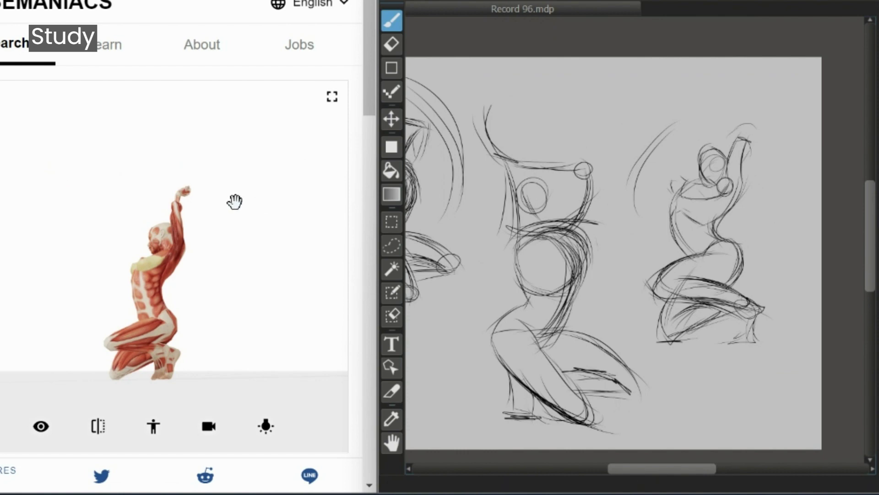
scroll(737, 109, "up", 2)
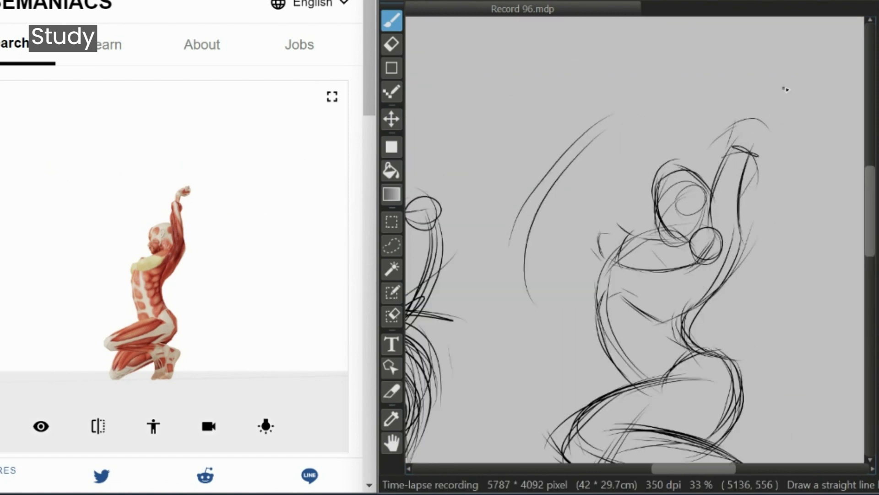
Draw a loose curved hand atop the raised arm, discarding two oval attempts, and extend the arm lines
left_click_drag(728, 151, 756, 106)
mouse_move(779, 72)
left_mouse_down()
mouse_move(753, 109)
mouse_move(755, 133)
left_mouse_up()
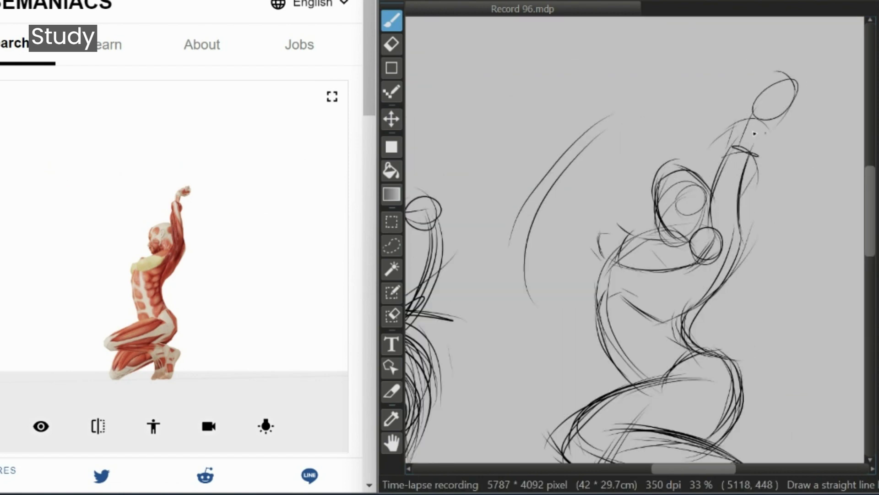
key("ctrl+z")
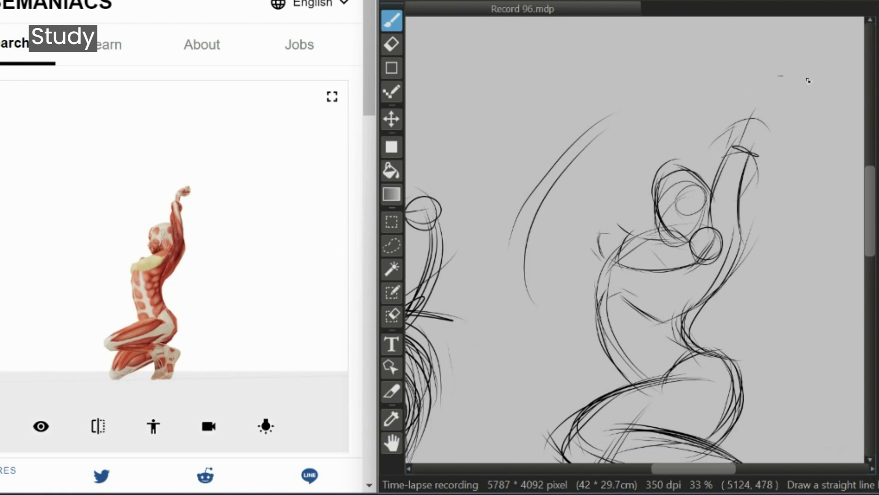
mouse_move(796, 77)
left_mouse_down()
mouse_move(774, 94)
mouse_move(779, 76)
left_mouse_up()
left_click_drag(756, 103, 831, 79)
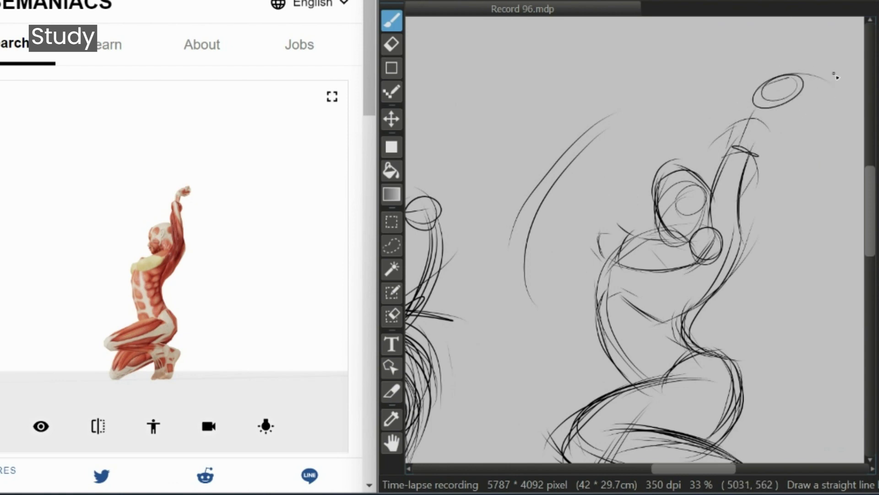
key("ctrl+z")
key("ctrl+z")
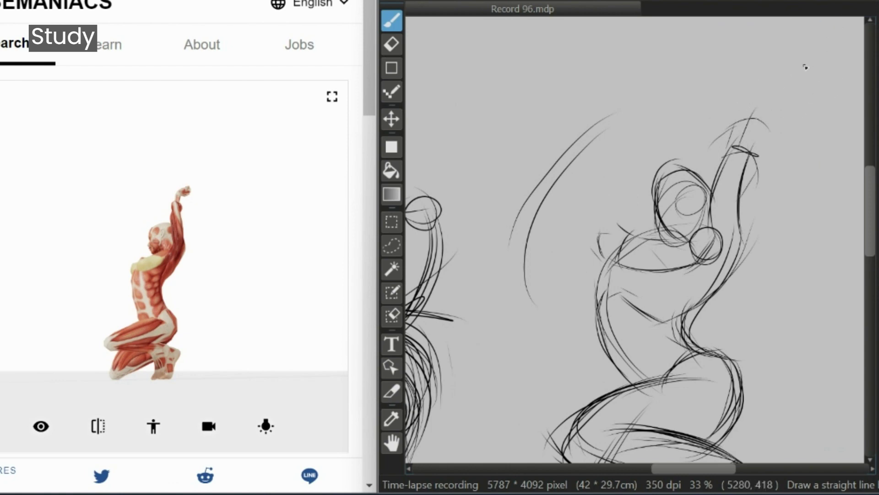
left_click_drag(804, 66, 744, 94)
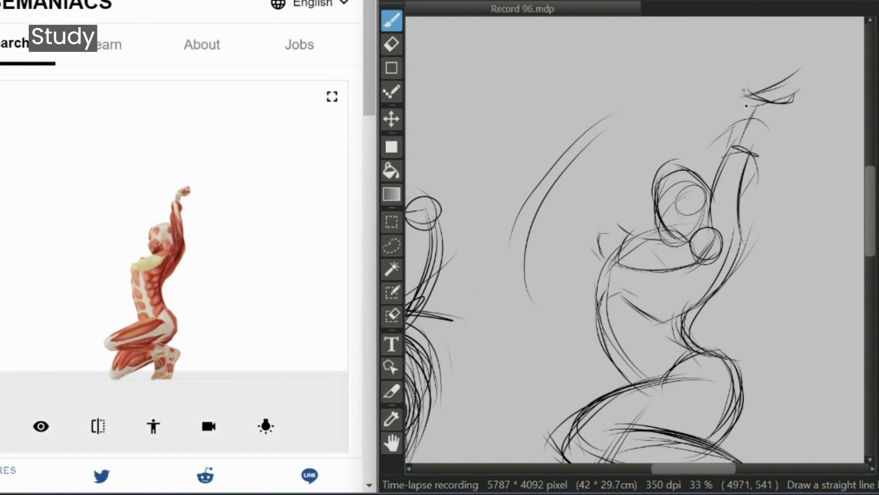
left_click_drag(746, 104, 716, 155)
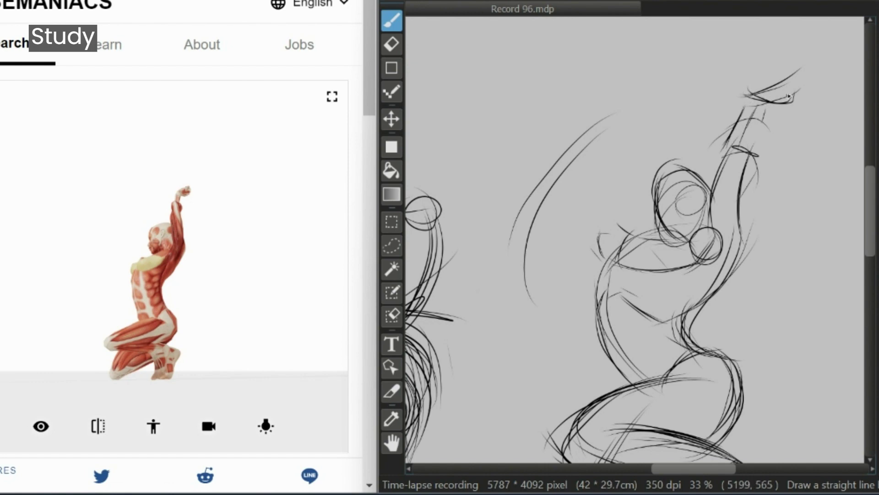
scroll(690, 90, "down", 3)
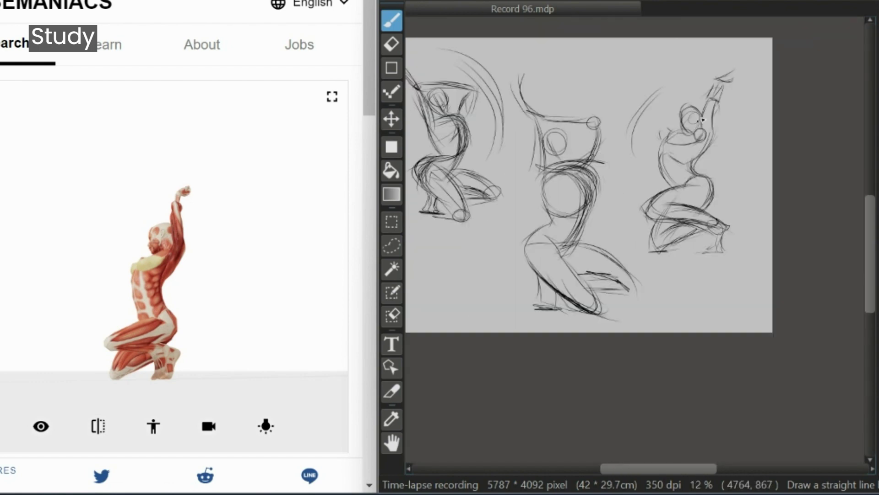
scroll(738, 141, "up", 5)
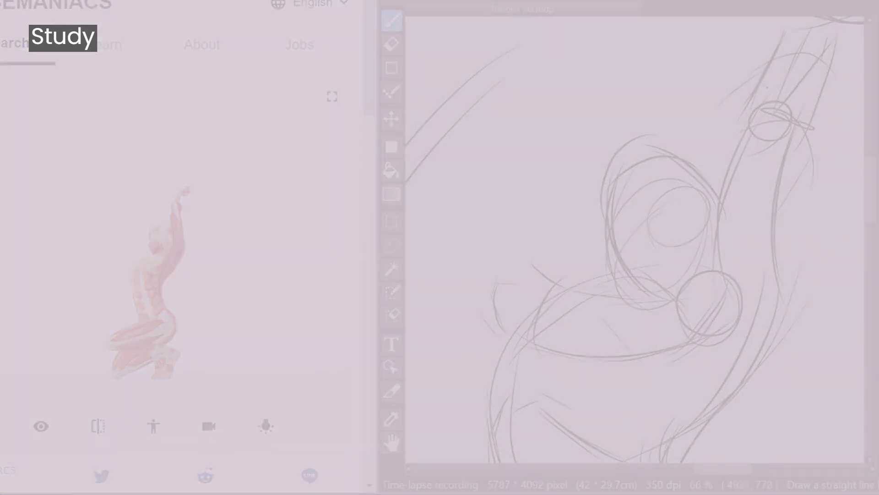